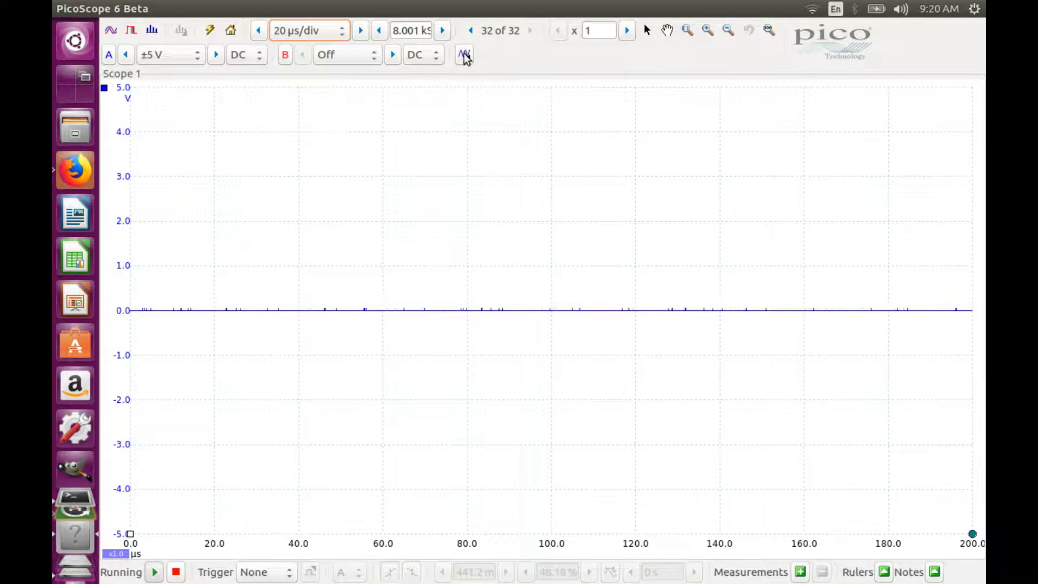
# Review the ignition-like arbitrary waveform in the signal generator, then close both generator dialogs
pyautogui.click(464, 55)
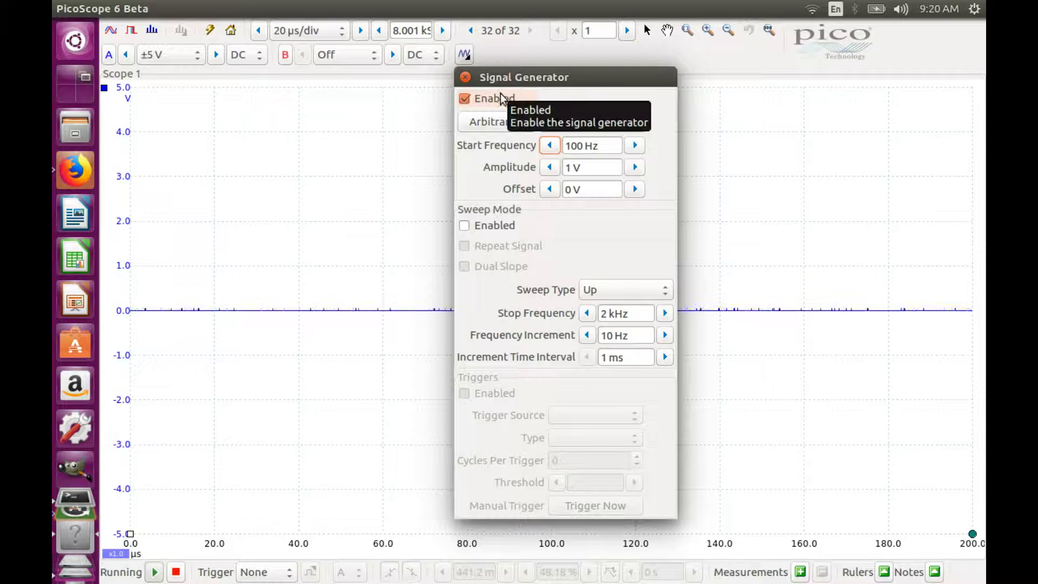
pyautogui.click(484, 130)
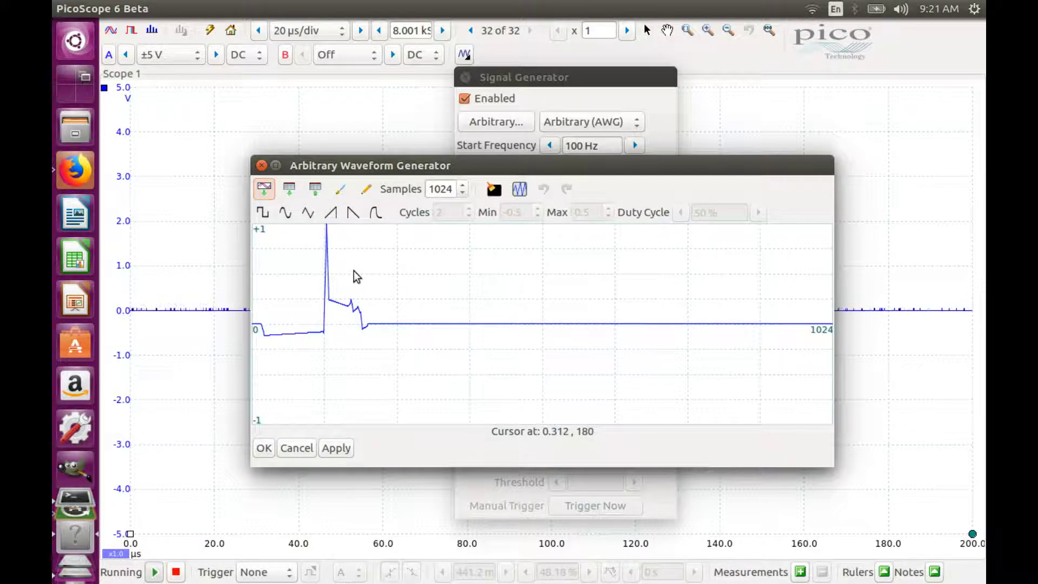
pyautogui.click(262, 165)
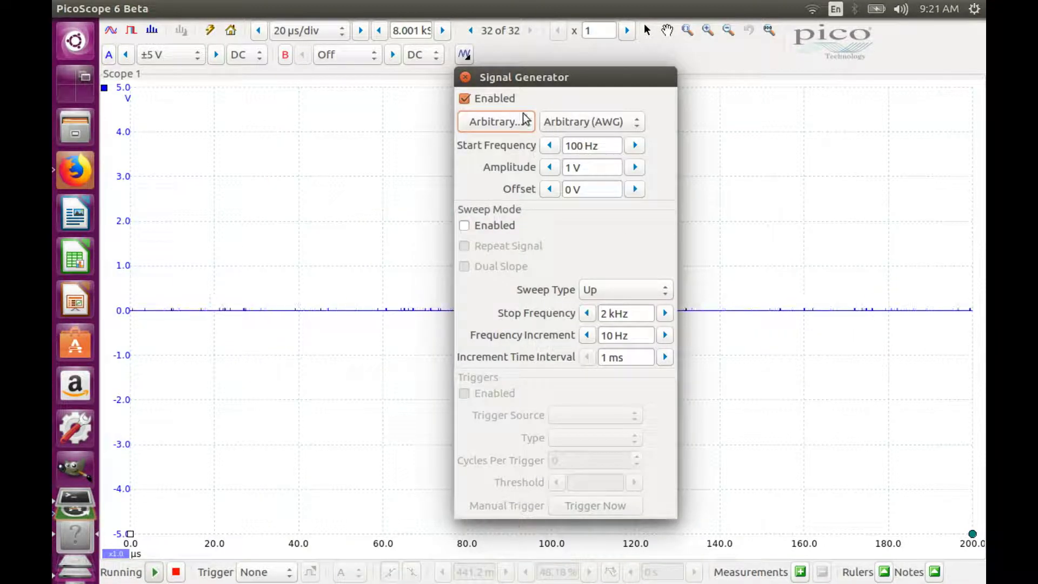
pyautogui.click(466, 78)
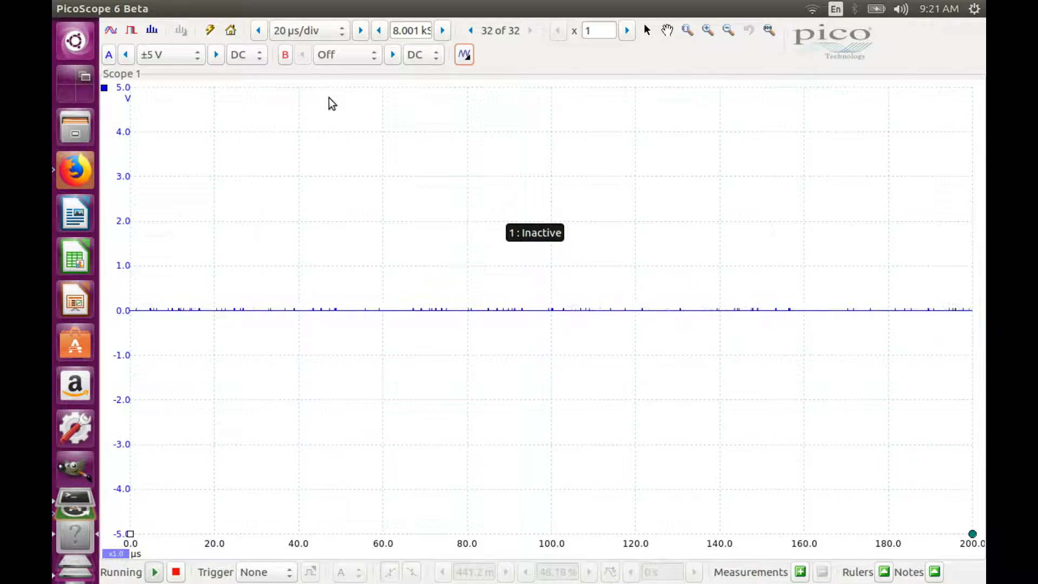
# Set the timebase to 1 ms/div and the trigger to Auto, and raise the trigger level
pyautogui.click(305, 31)
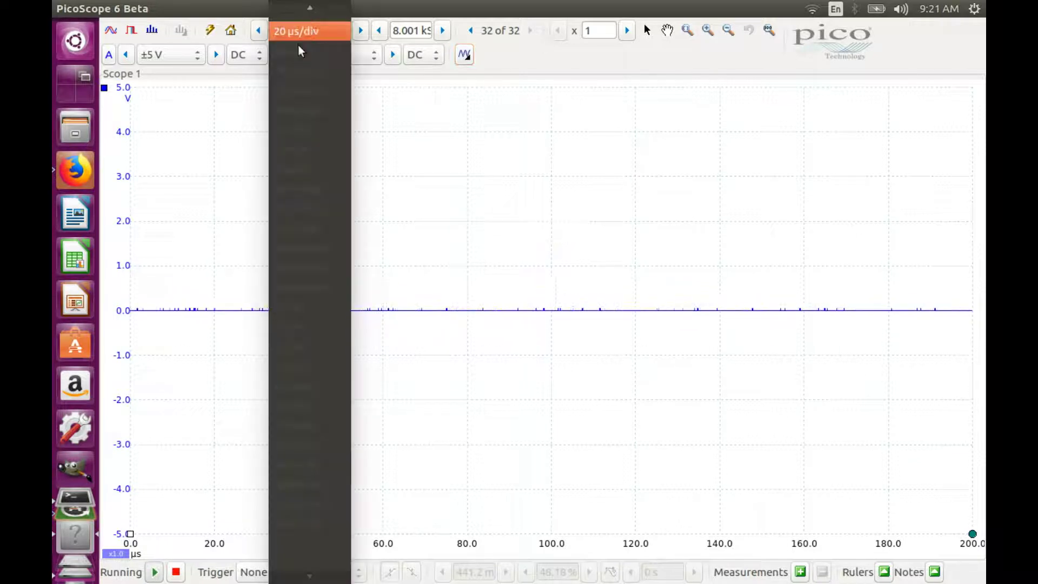
pyautogui.click(298, 132)
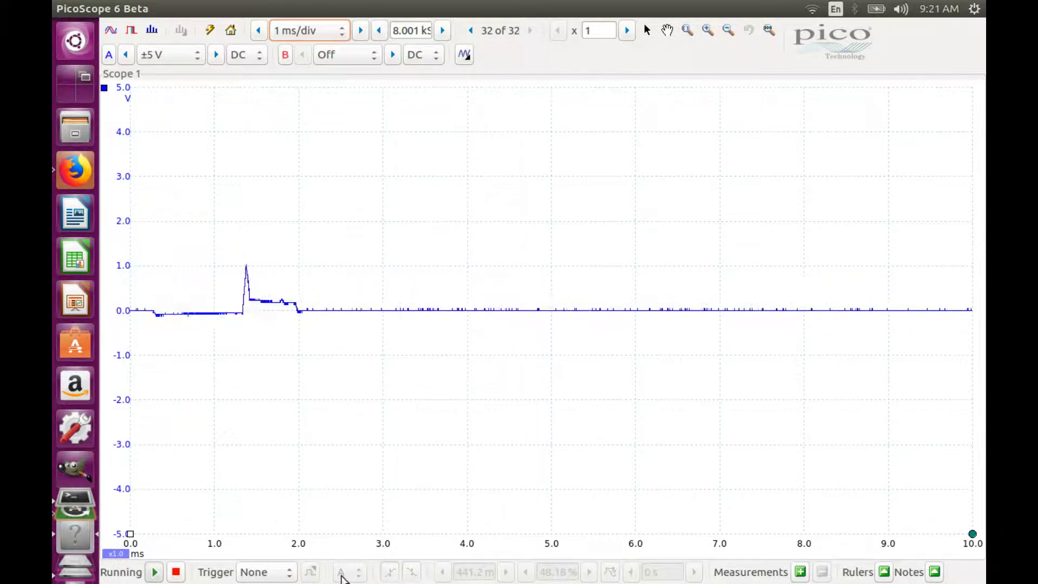
pyautogui.click(273, 571)
pyautogui.click(263, 540)
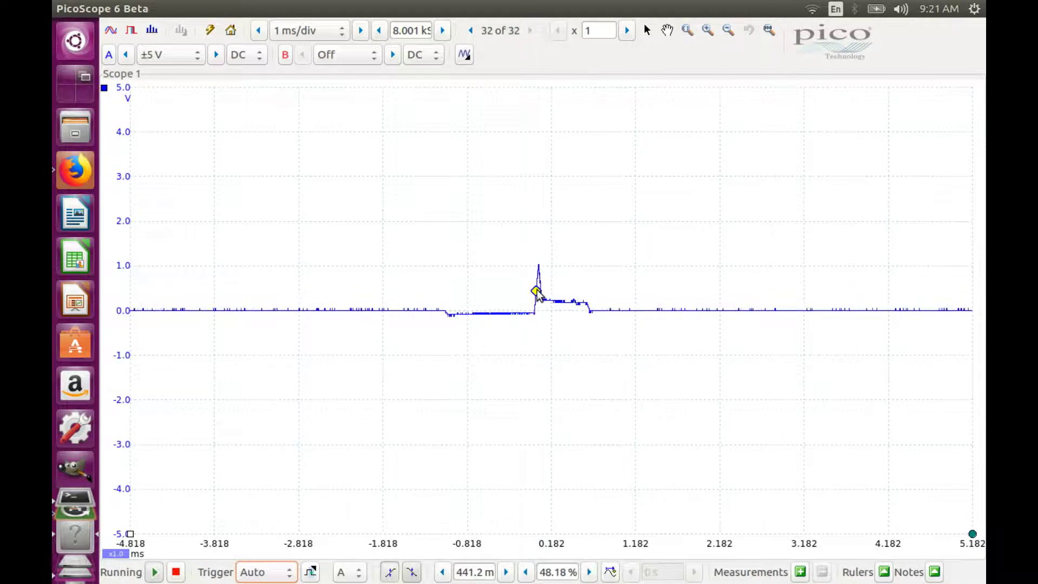
pyautogui.moveTo(536, 290); pyautogui.dragTo(538, 280)
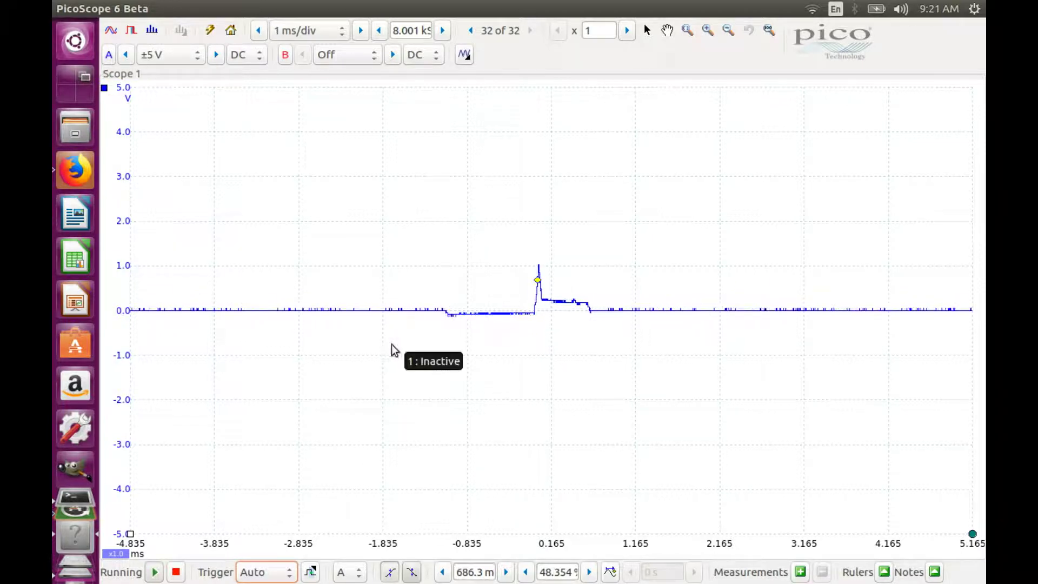
# Stop the capture and zoom into the pulse's spike with a drawn box
pyautogui.click(177, 573)
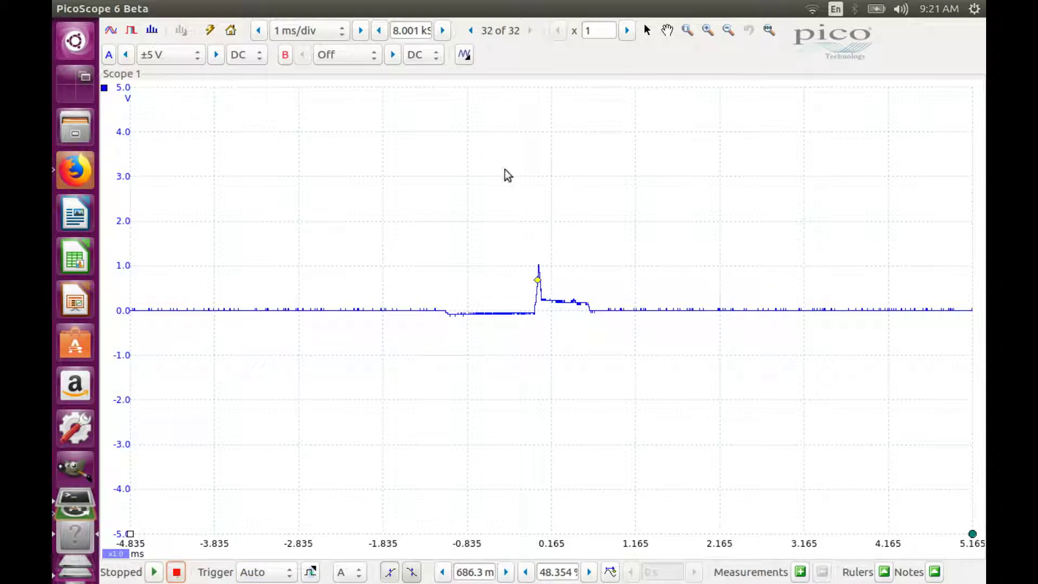
pyautogui.click(685, 31)
pyautogui.moveTo(445, 247); pyautogui.dragTo(622, 346)
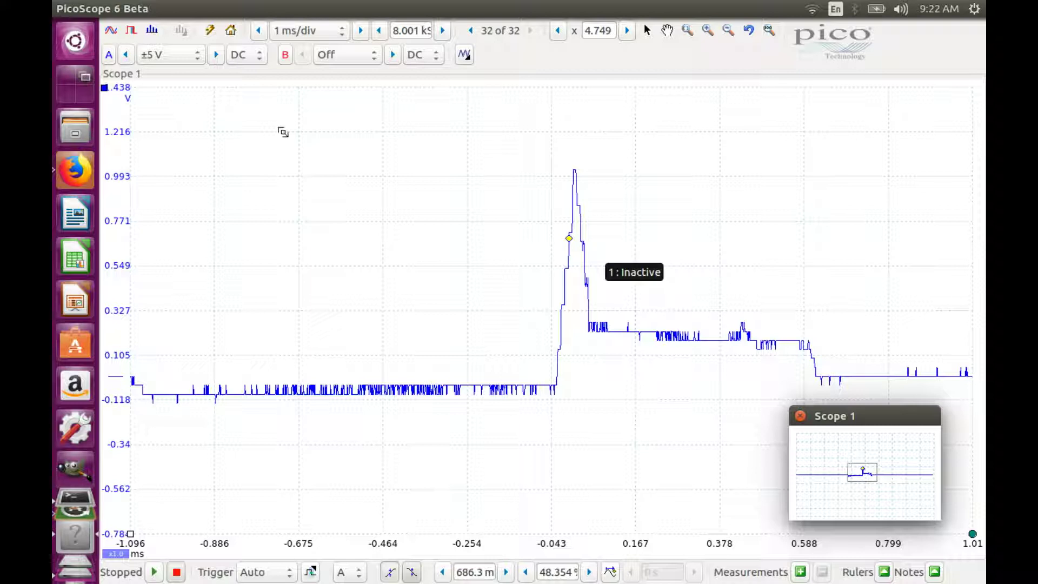
# Set channel A's resolution enhancement to 10.0 bits
pyautogui.click(109, 54)
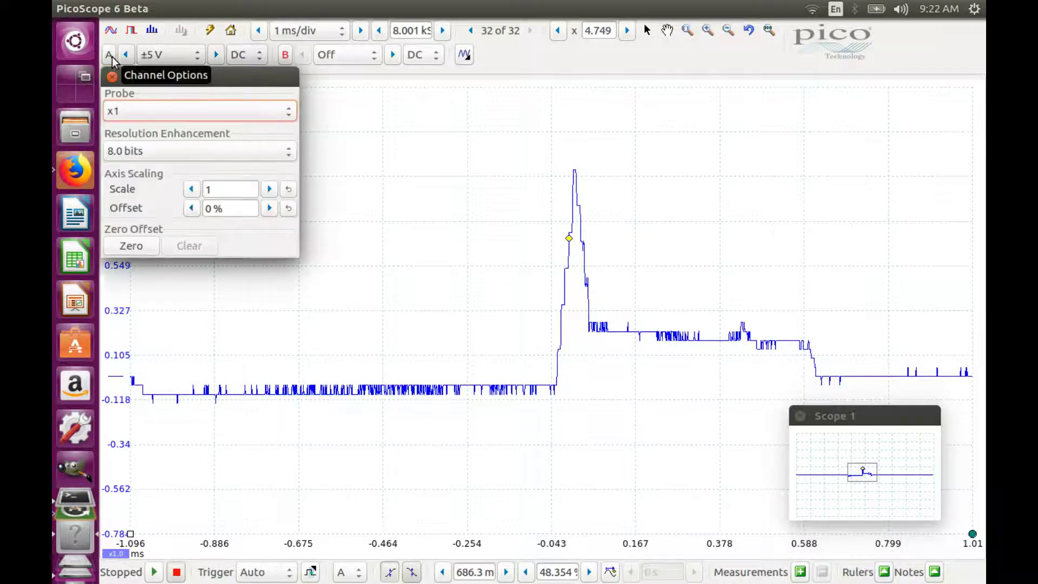
pyautogui.click(135, 147)
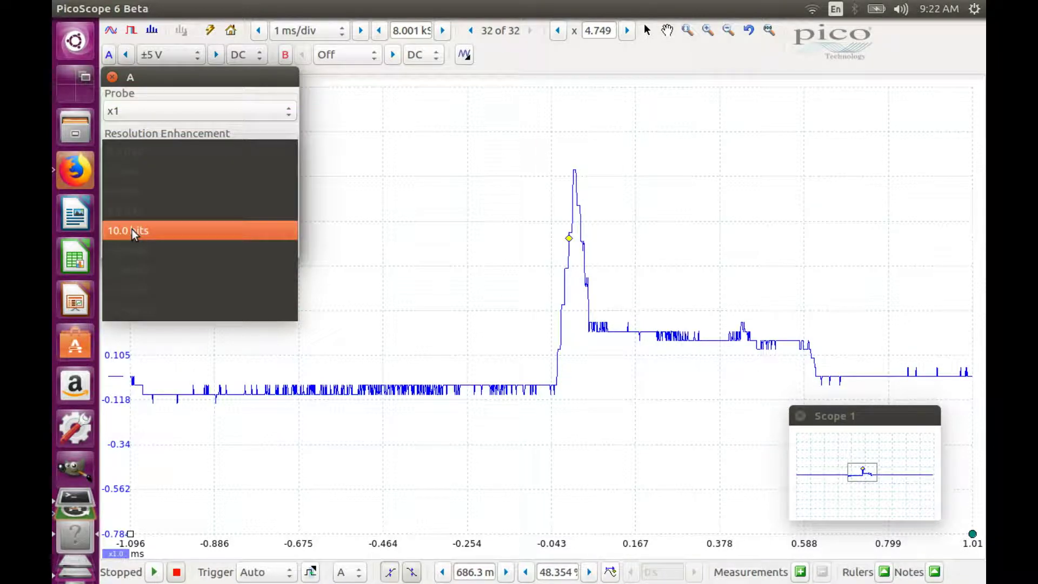
pyautogui.click(132, 229)
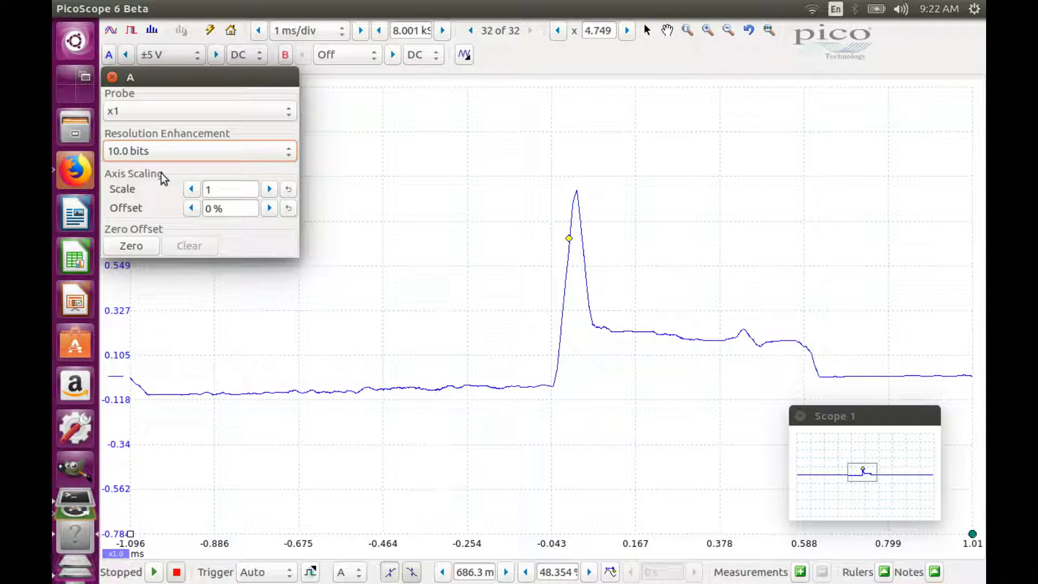
# Close channel A's options and set its input range to ±1 V
pyautogui.click(112, 77)
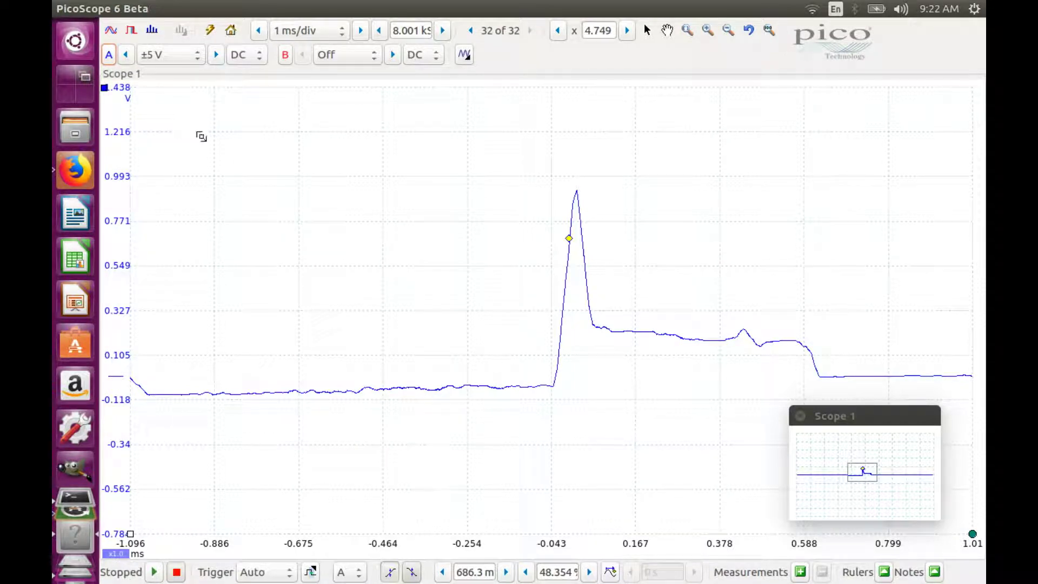
pyautogui.click(160, 60)
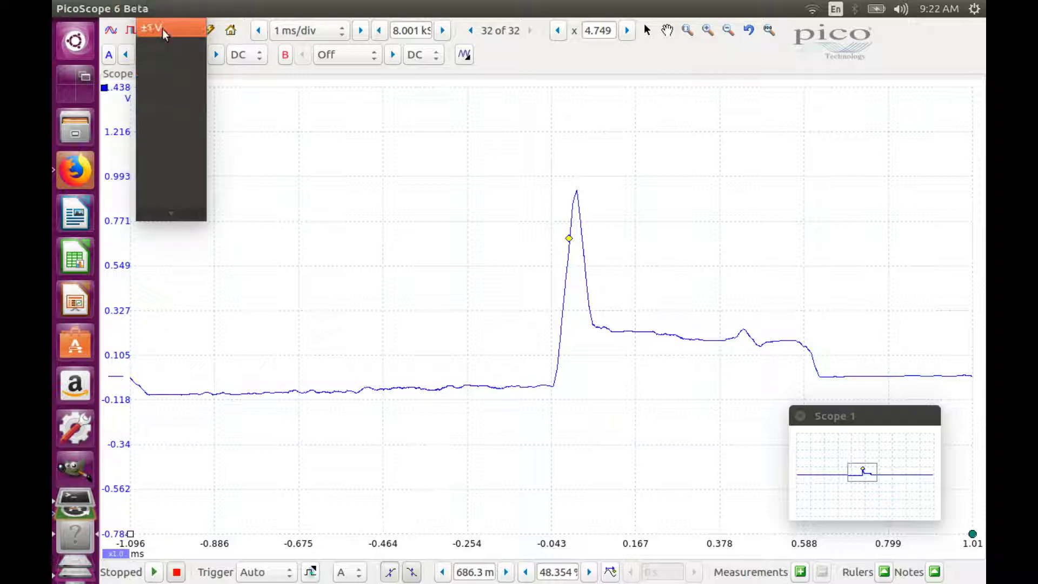
pyautogui.click(163, 31)
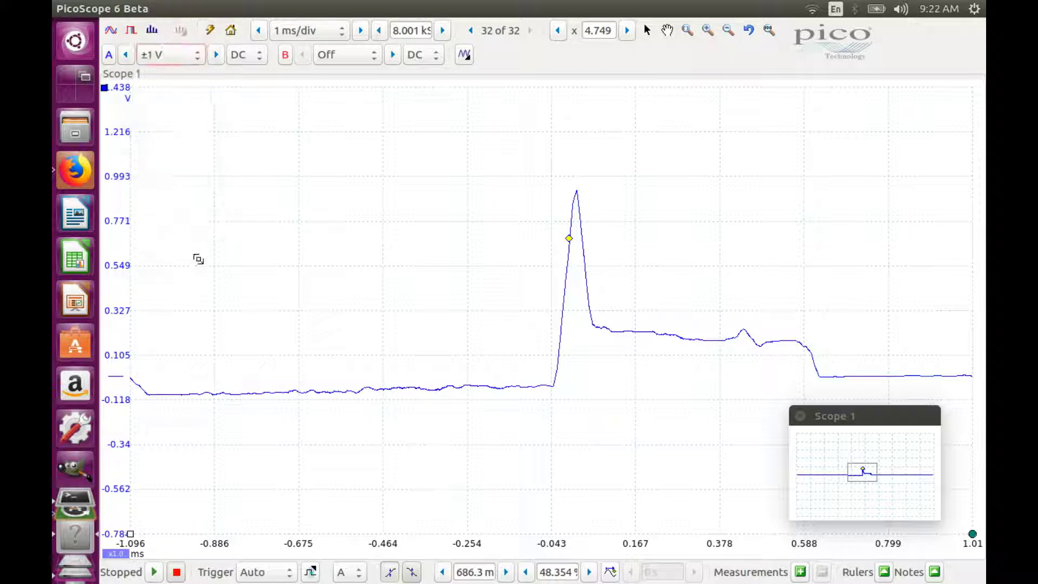
# Capture a fresh trace, zoom to full view, and stop capturing
pyautogui.click(155, 572)
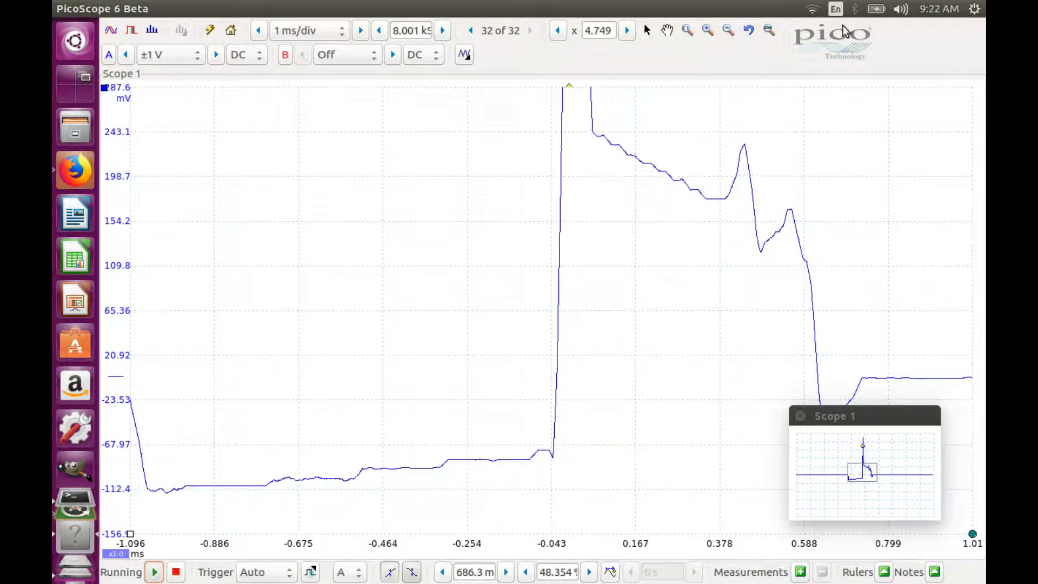
pyautogui.click(769, 30)
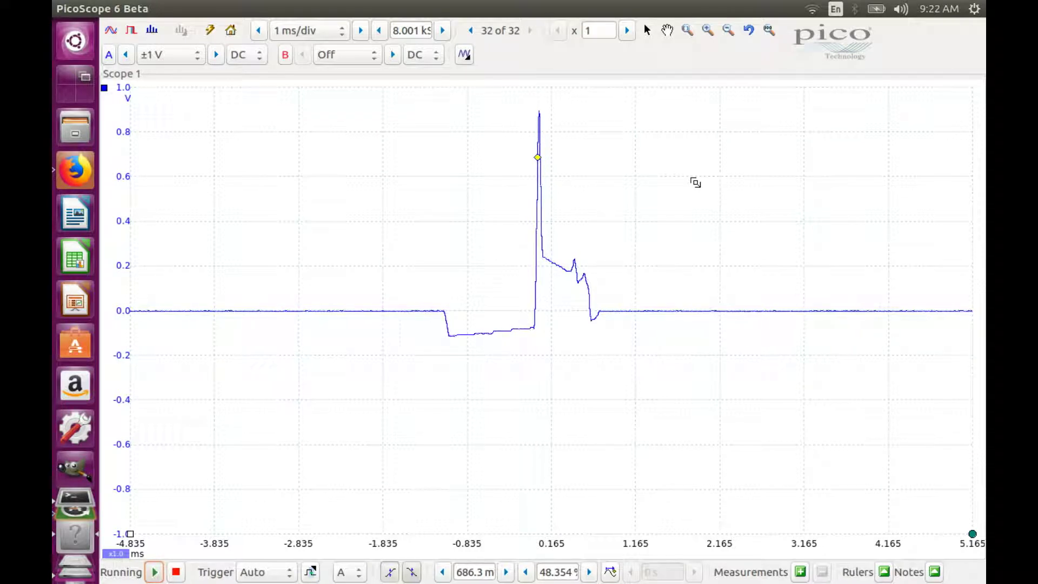
pyautogui.click(176, 571)
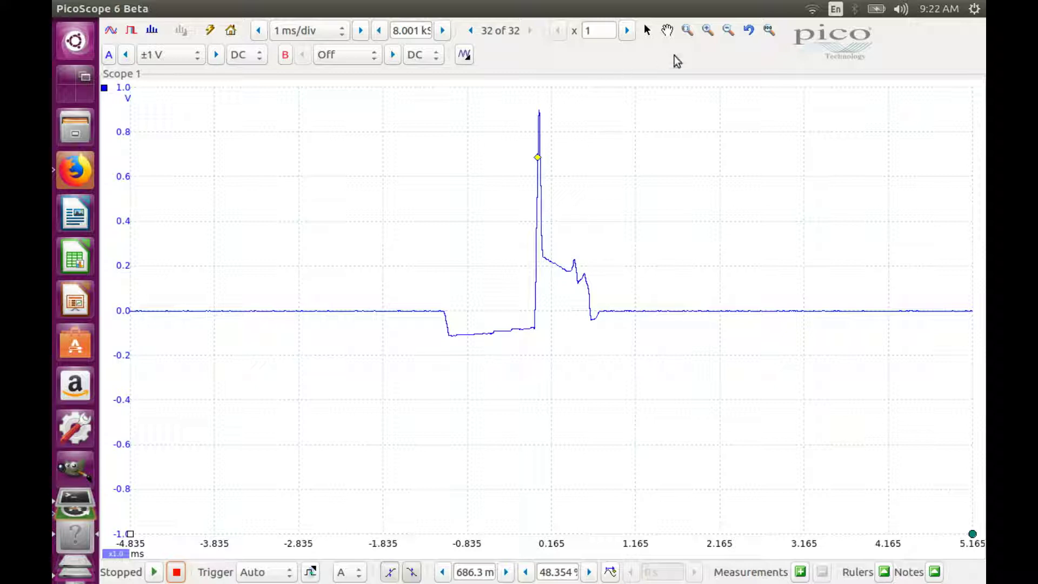
# Zoom into the pulse and its spike, briefly checking channel A's options
pyautogui.click(686, 31)
pyautogui.moveTo(417, 83); pyautogui.dragTo(641, 362)
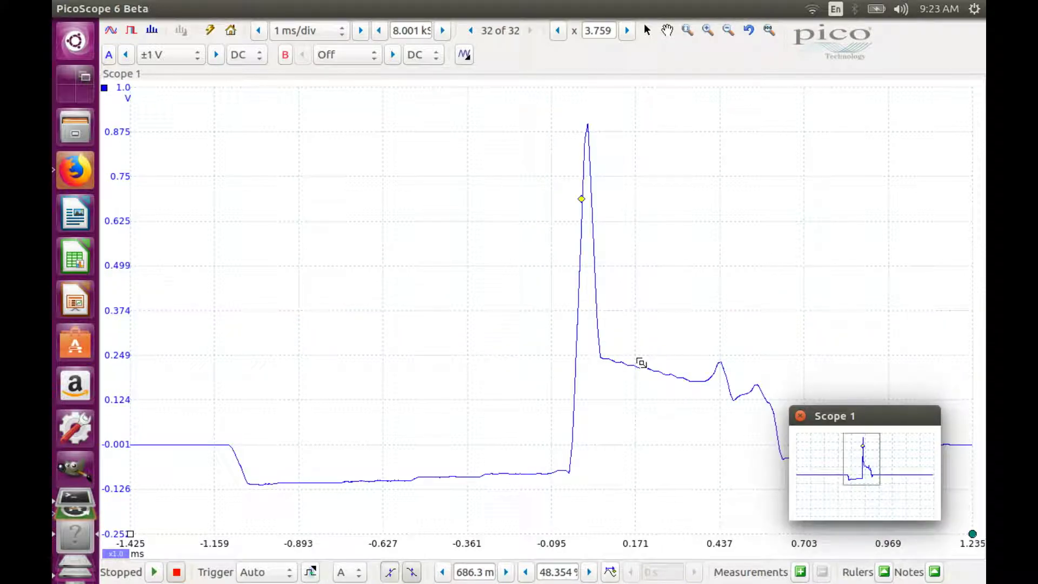
pyautogui.click(109, 55)
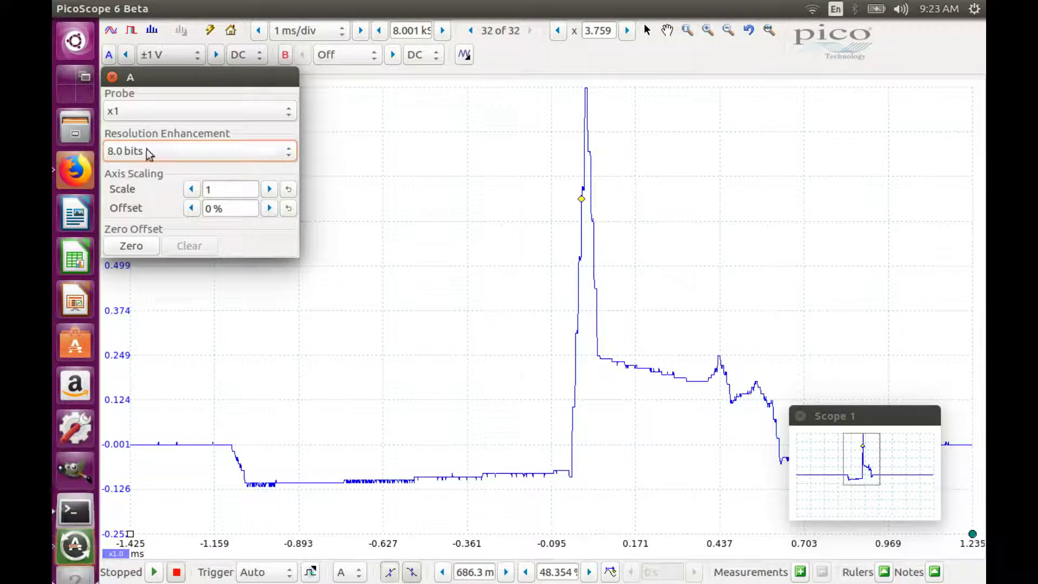
pyautogui.click(112, 76)
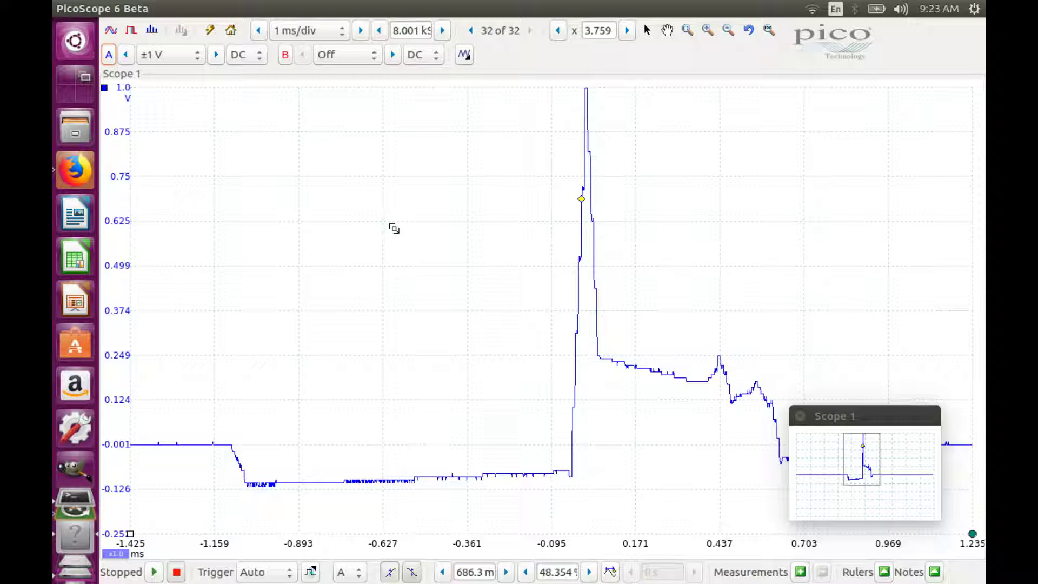
# Check channel A's range list without changing it, then resume live capture
pyautogui.click(174, 55)
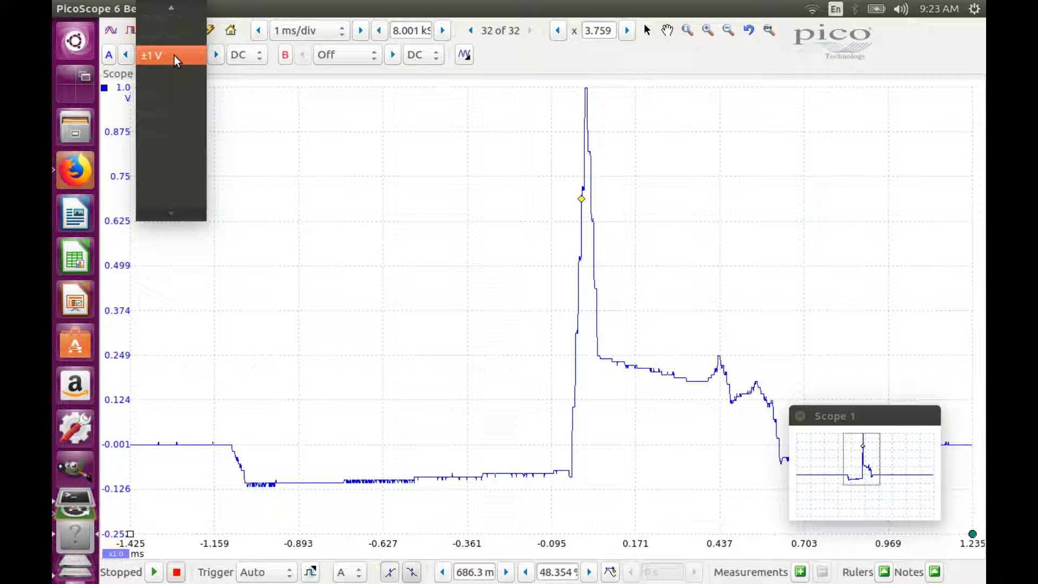
pyautogui.click(282, 141)
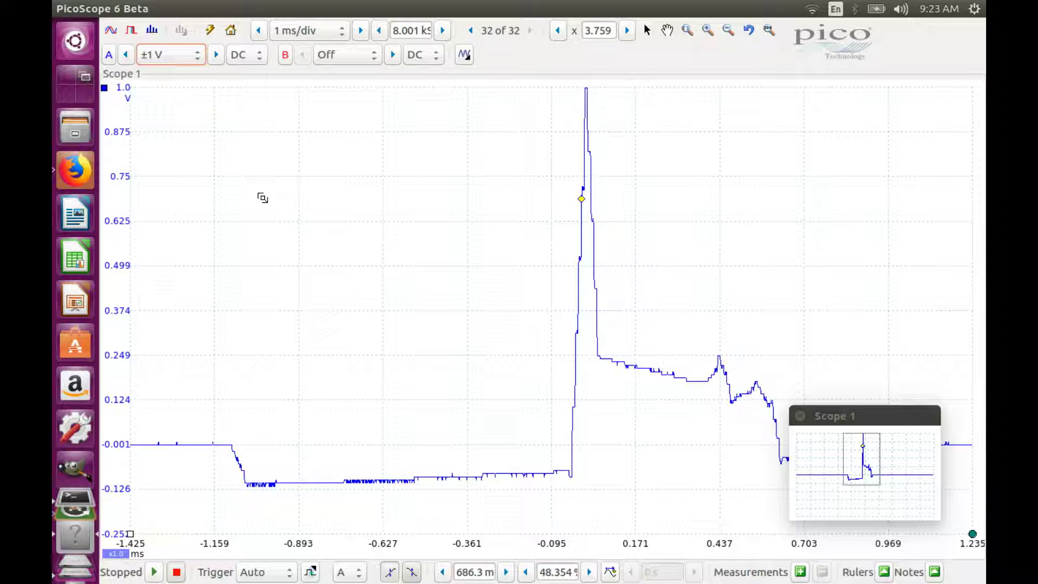
pyautogui.press('space')
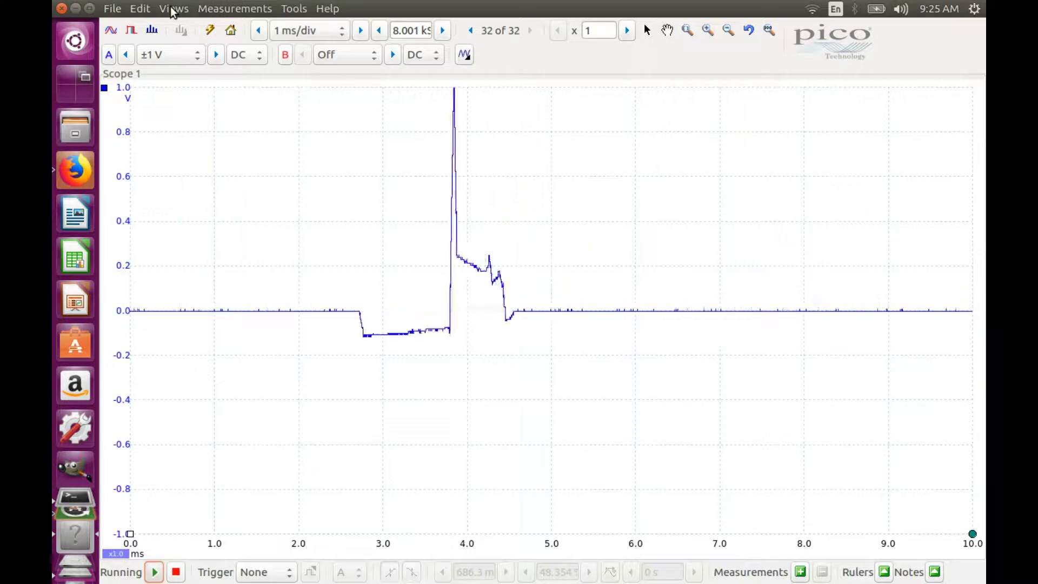
# Show the capture properties panel via Views > View Properties and switch the trigger to Auto
pyautogui.click(171, 9)
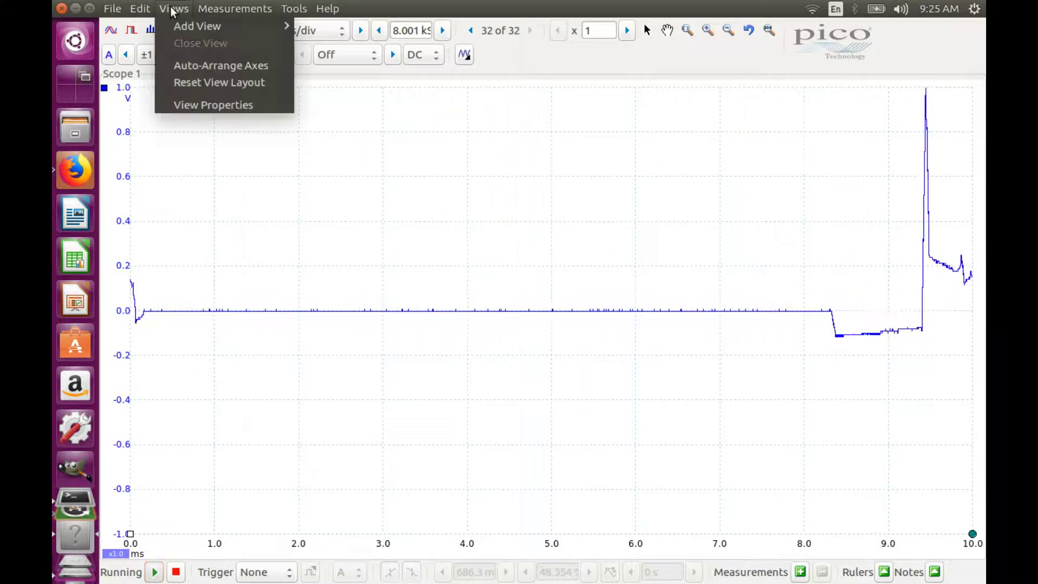
pyautogui.click(181, 103)
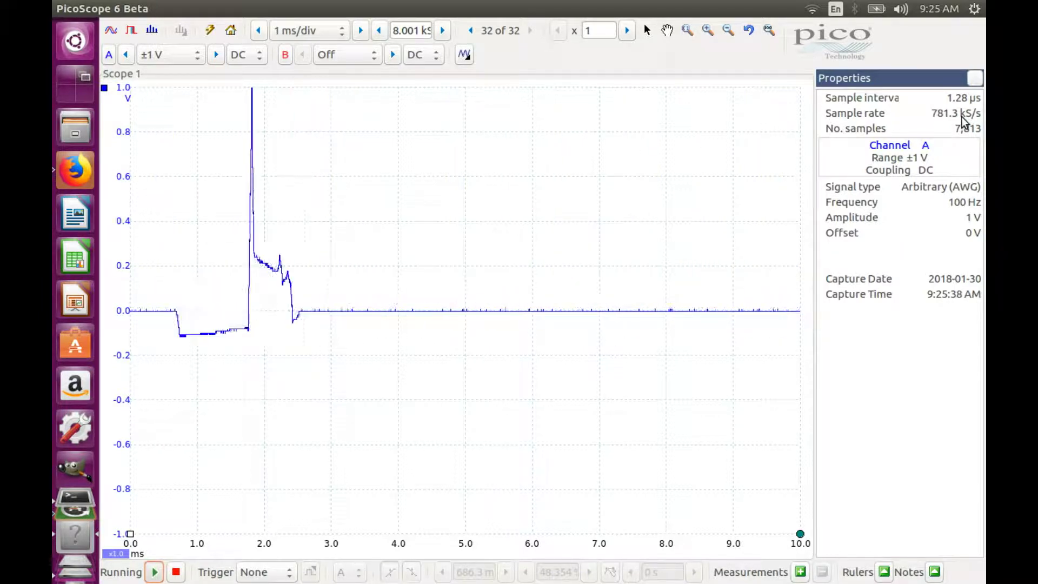
pyautogui.click(263, 577)
pyautogui.click(261, 514)
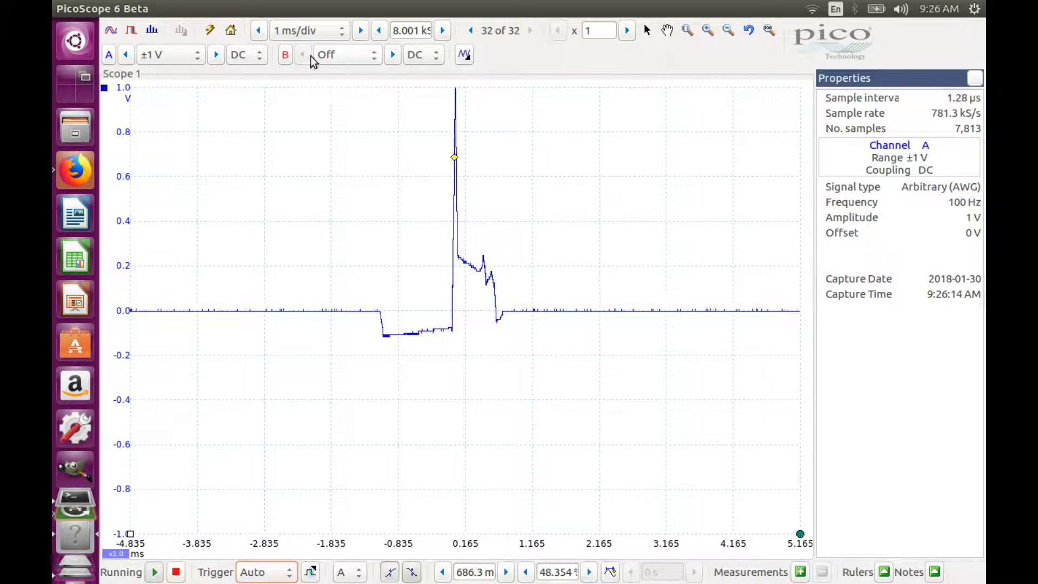
pyautogui.click(342, 56)
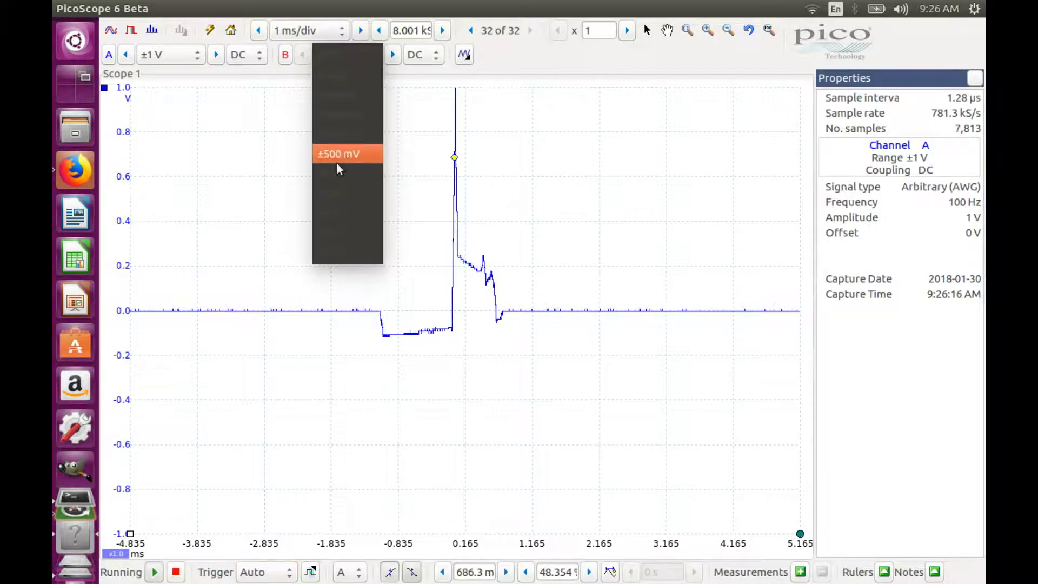
pyautogui.click(336, 174)
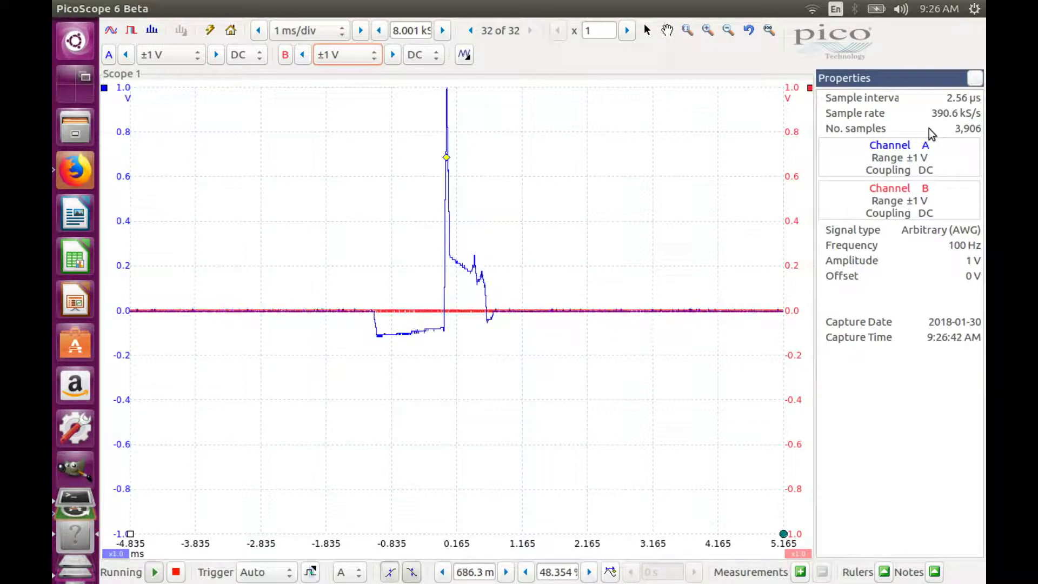
pyautogui.click(341, 53)
pyautogui.scroll(3, 345, 8)
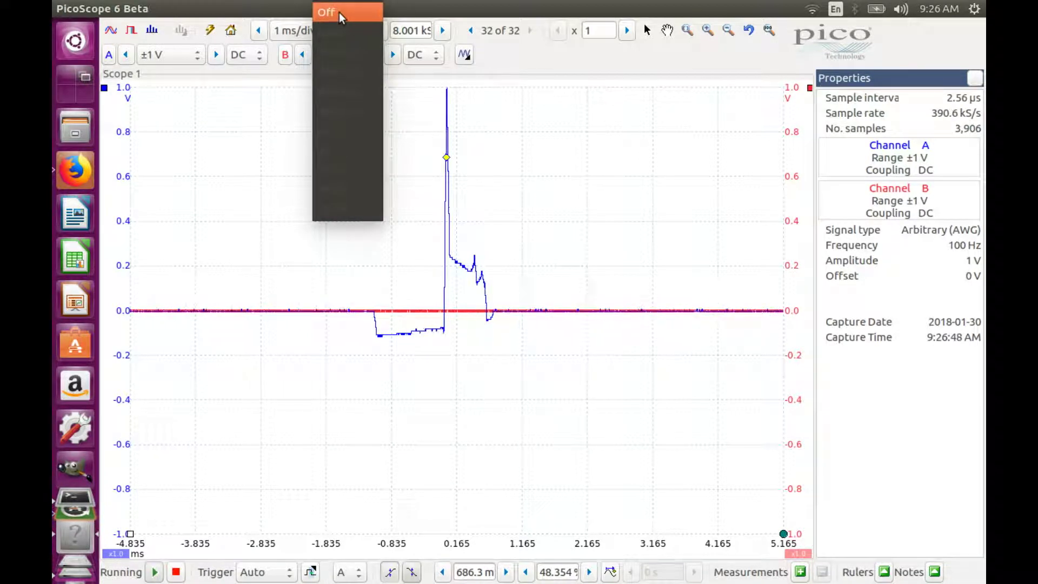
pyautogui.click(339, 12)
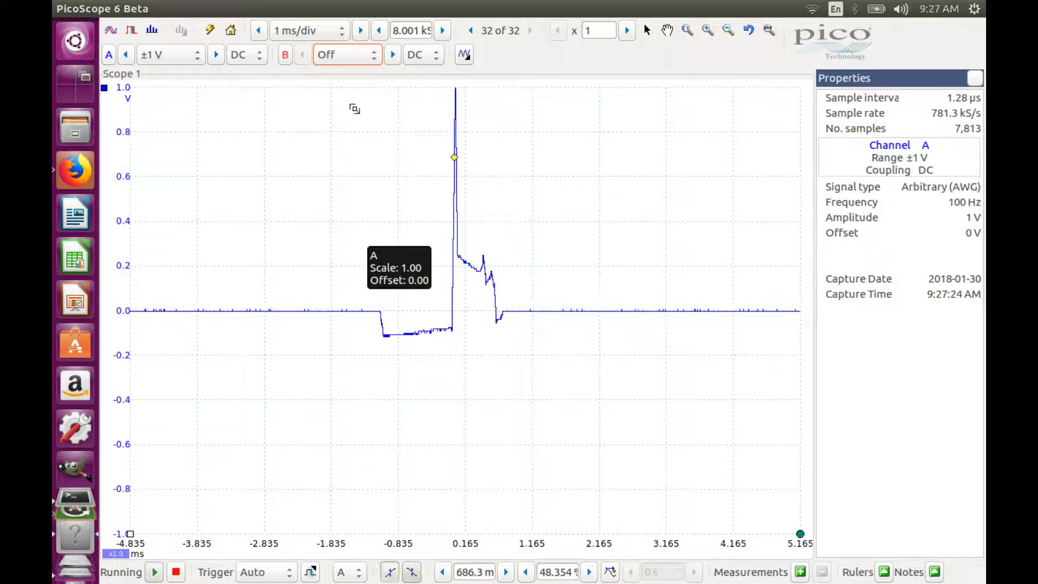
# Set the timebase to 100 ms/div, stop the capture, and select the zoom tool
pyautogui.click(318, 31)
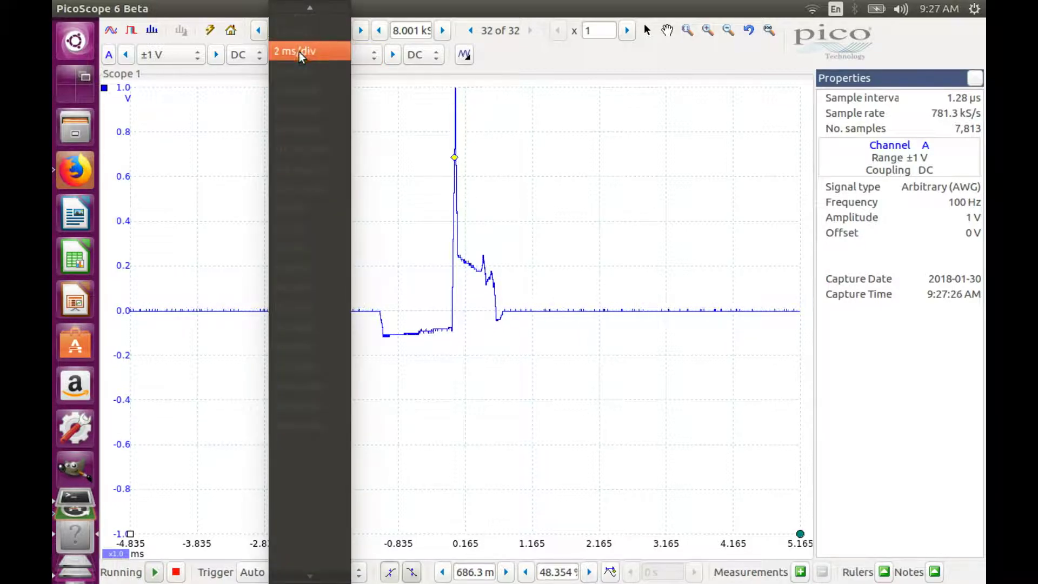
pyautogui.click(294, 150)
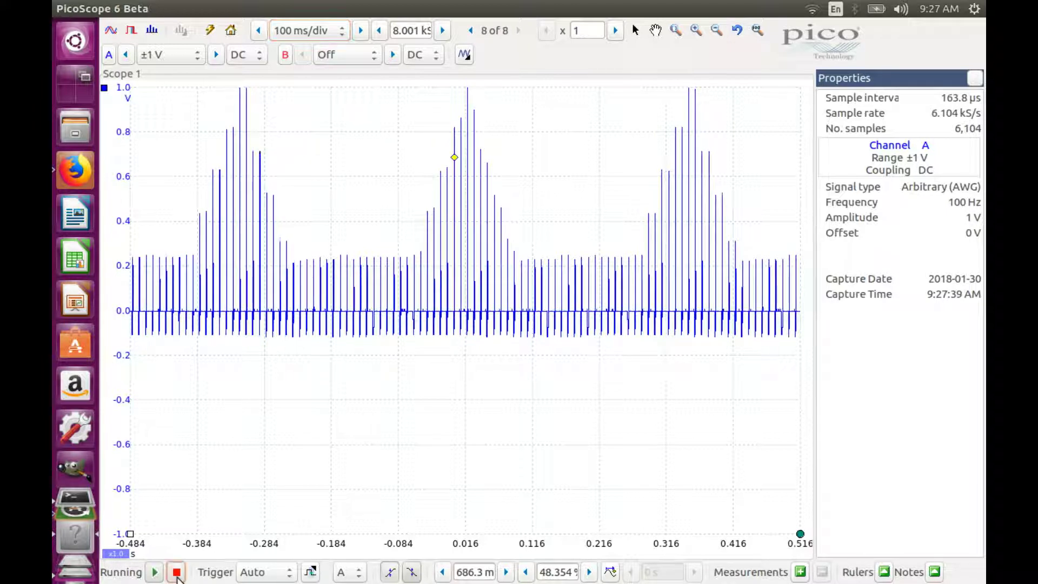
pyautogui.click(176, 573)
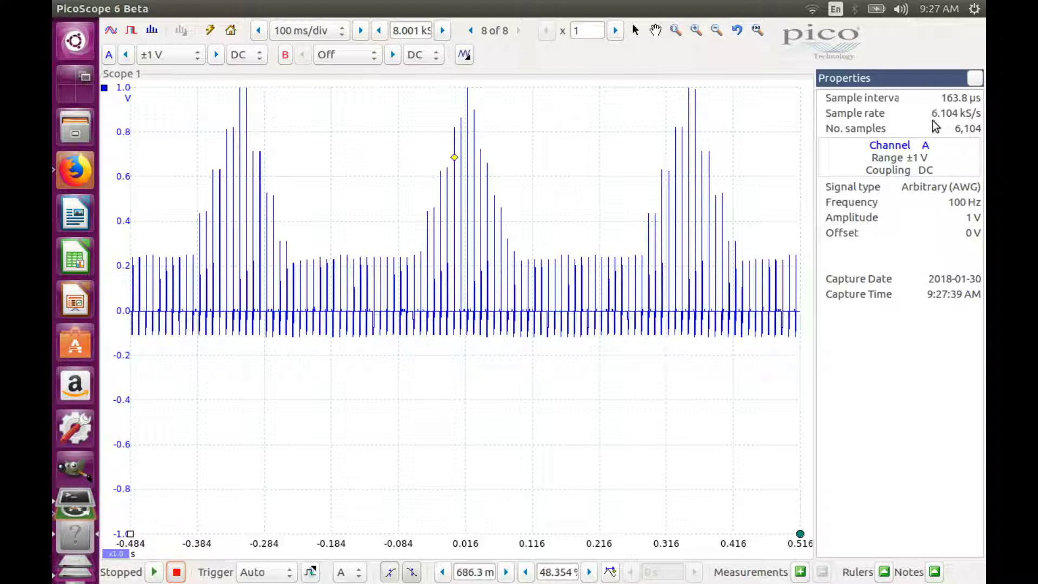
pyautogui.click(675, 30)
# Draw three successive zoom boxes, narrowing from a few pulses to one pulse
pyautogui.moveTo(444, 102); pyautogui.dragTo(468, 348)
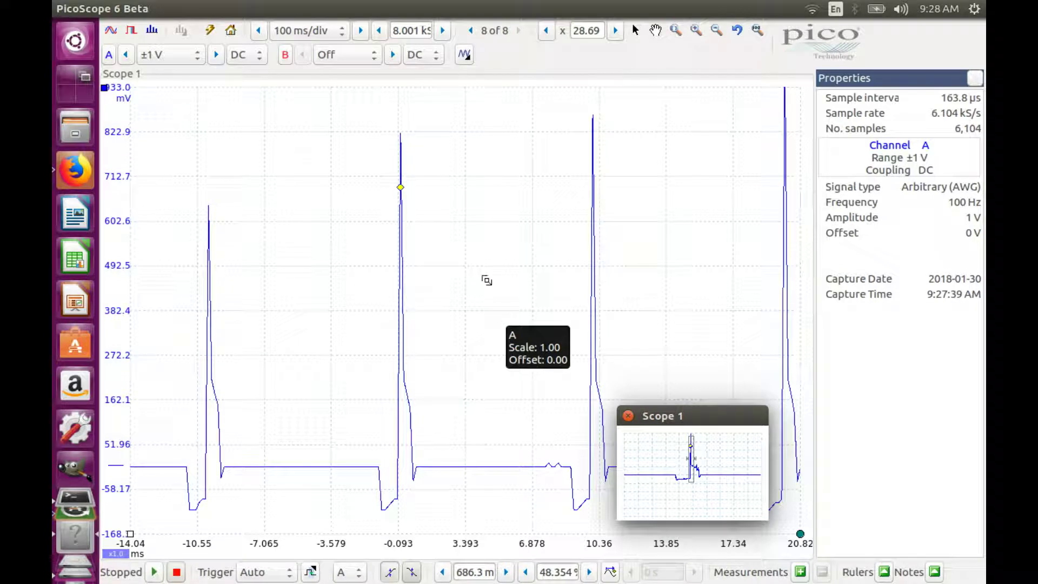
pyautogui.moveTo(331, 98); pyautogui.dragTo(406, 506)
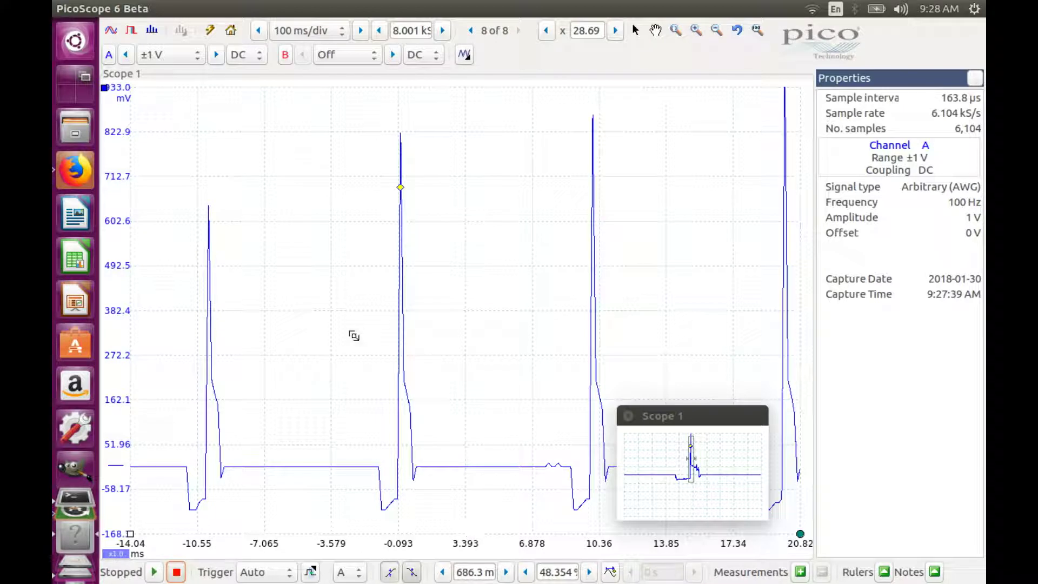
pyautogui.moveTo(355, 109); pyautogui.dragTo(467, 523)
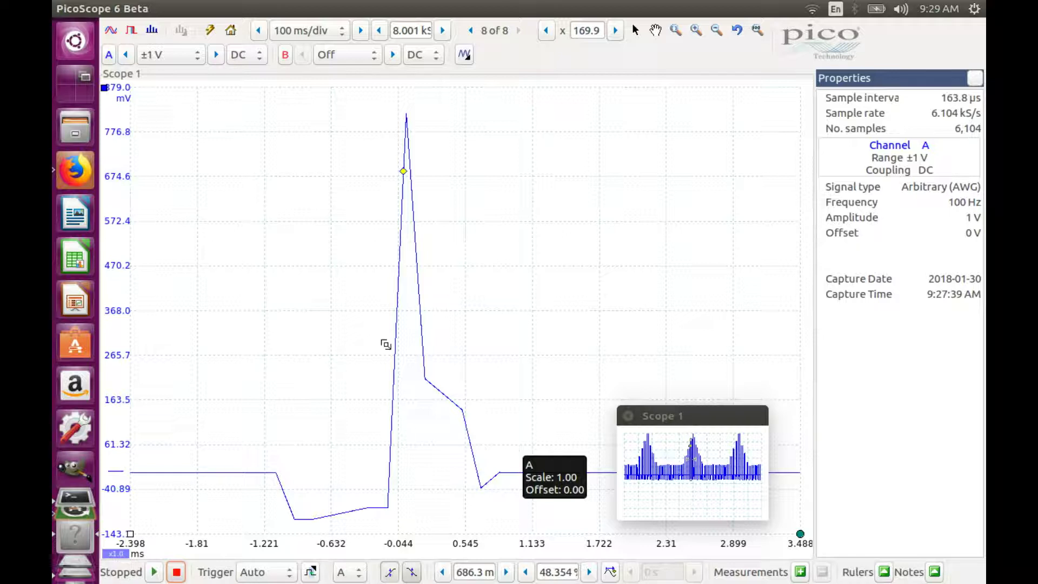
# Open the timebase dropdown list
pyautogui.moveTo(222, 6)
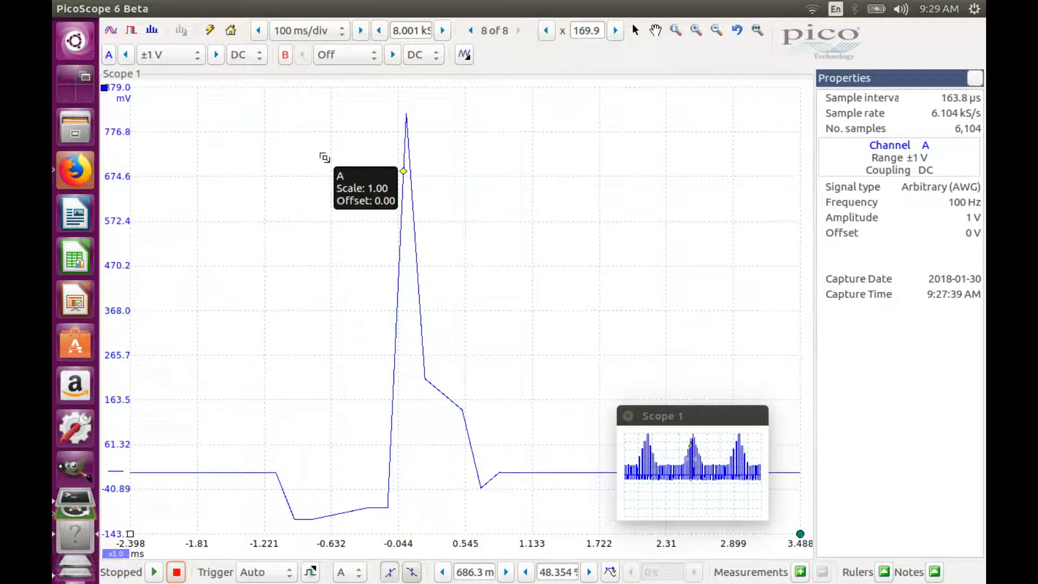
pyautogui.click(317, 31)
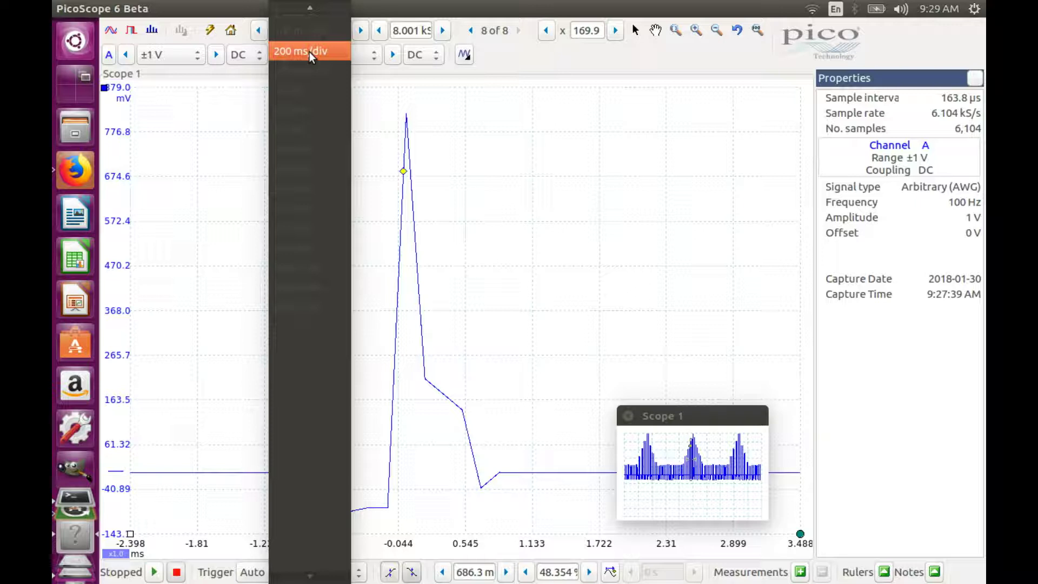
# Set the timebase to 200 ms/div
pyautogui.click(309, 52)
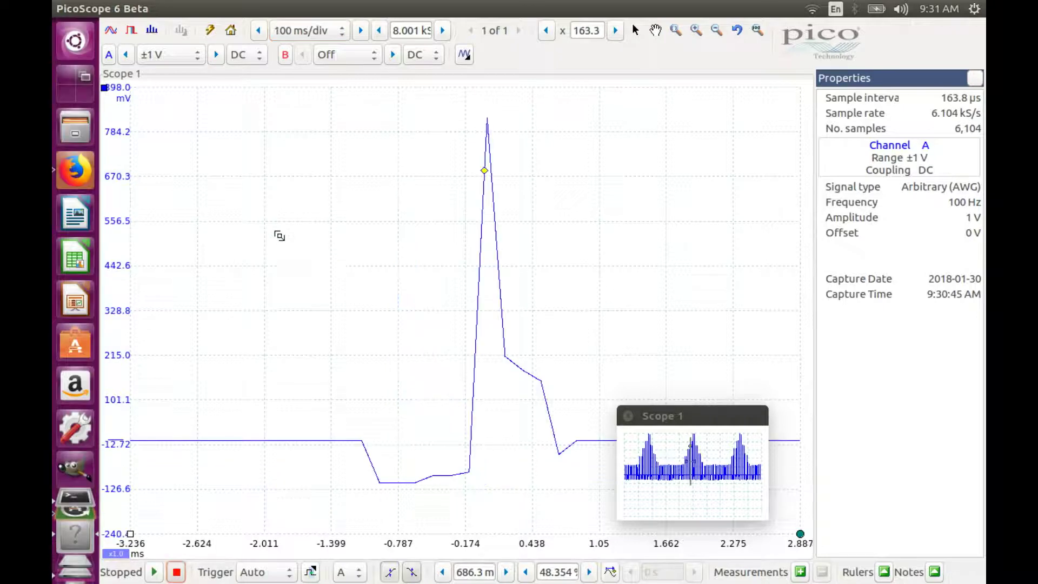
pyautogui.click(313, 31)
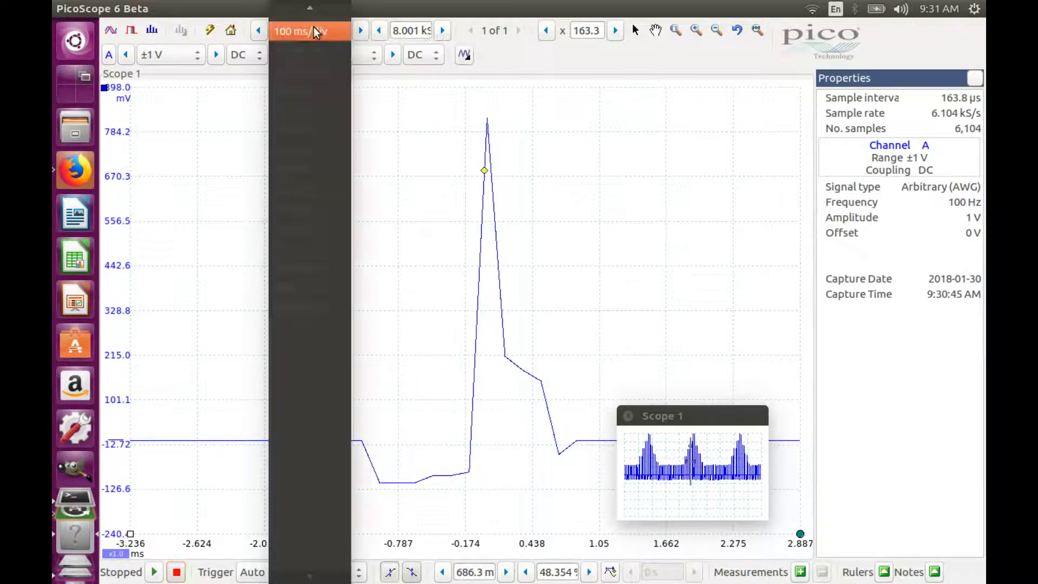
pyautogui.click(311, 48)
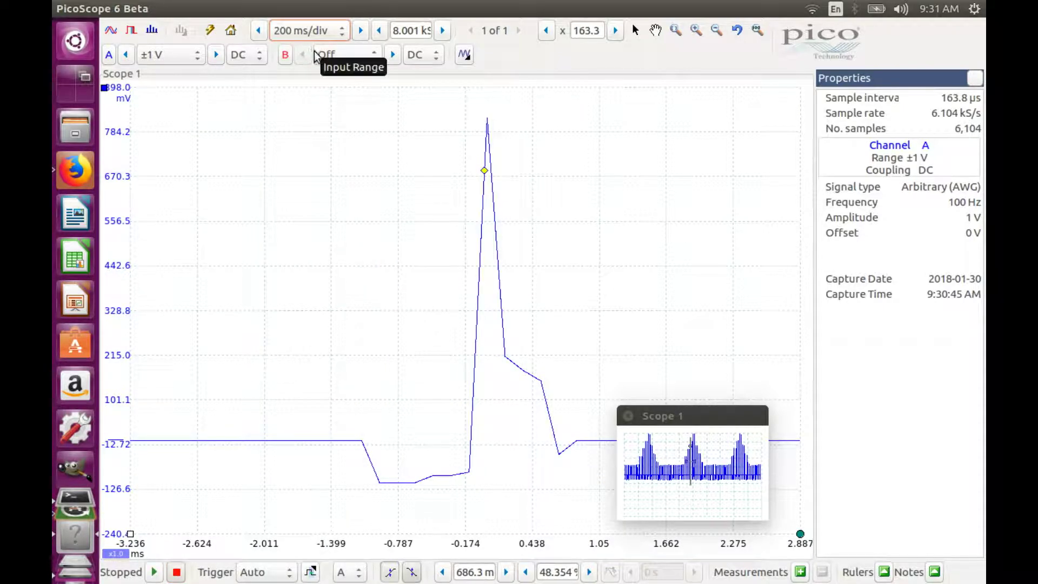
# Zoom out to the whole capture, take a new capture, and stop it
pyautogui.click(757, 31)
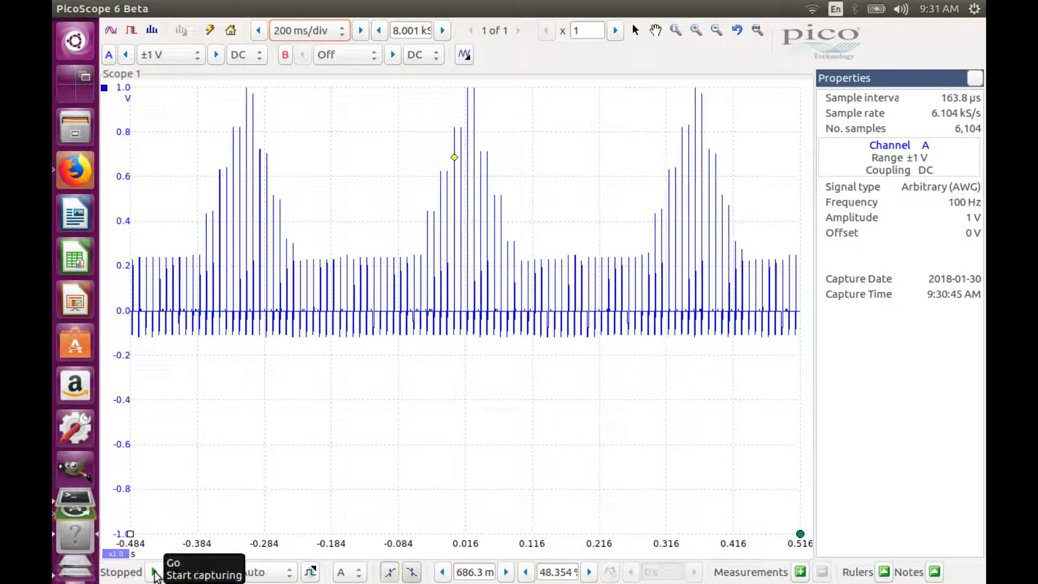
pyautogui.click(155, 574)
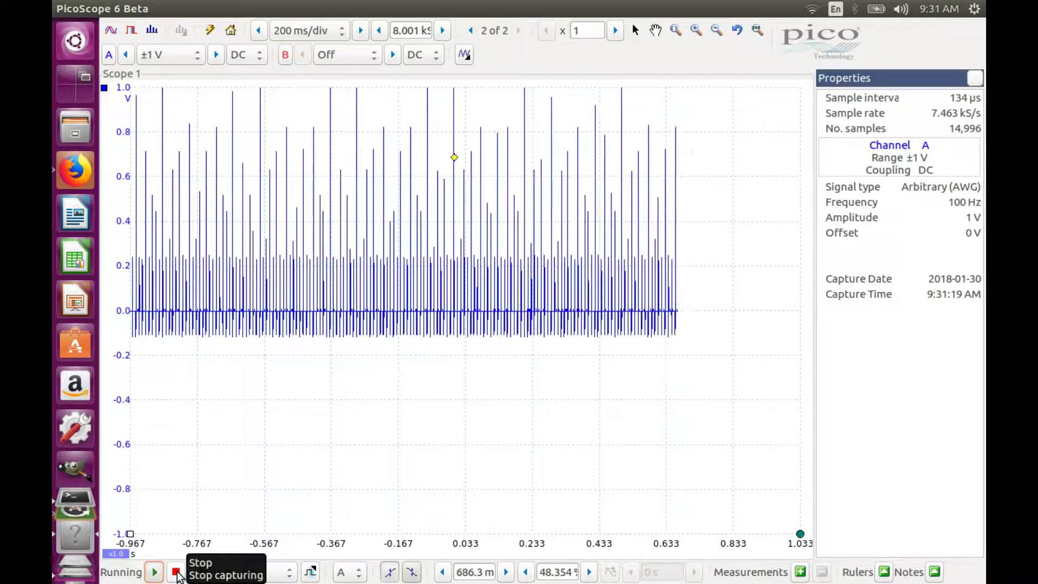
pyautogui.click(177, 574)
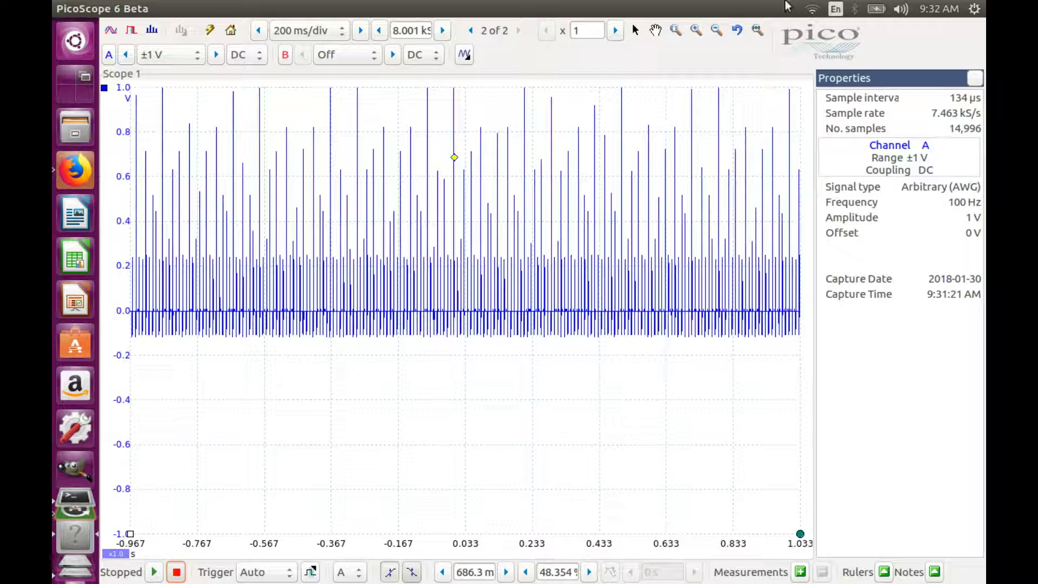
# Replace the sample count to capture with 100 MS
pyautogui.click(393, 30)
pyautogui.moveTo(393, 30); pyautogui.dragTo(435, 30)
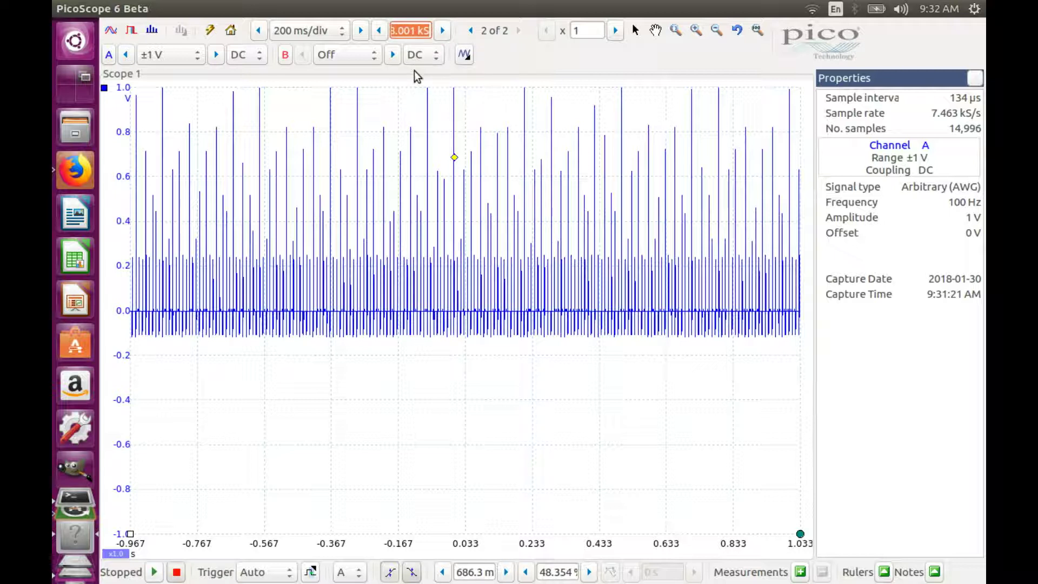
pyautogui.write('1')
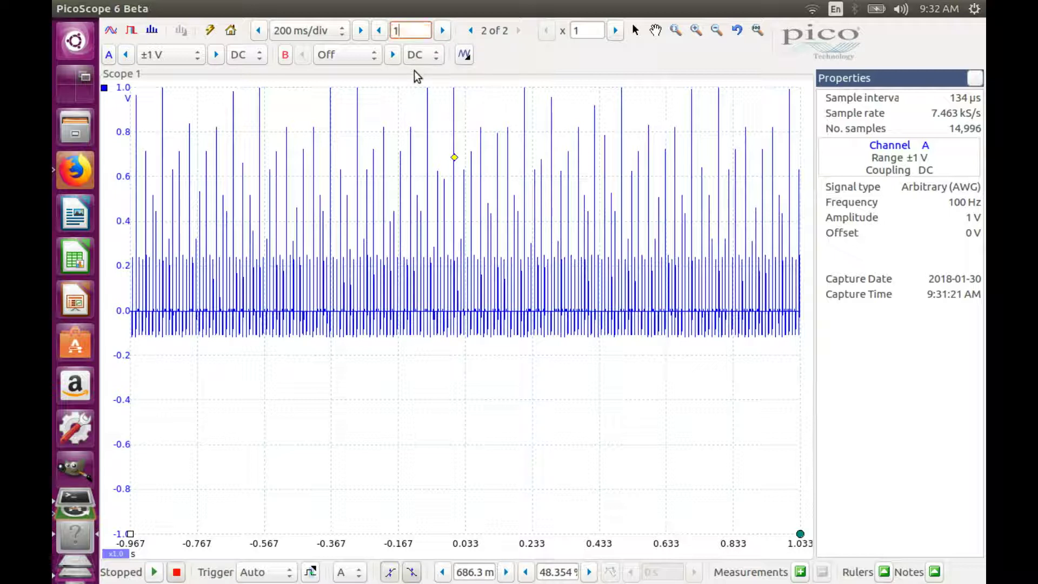
pyautogui.write('00MS')
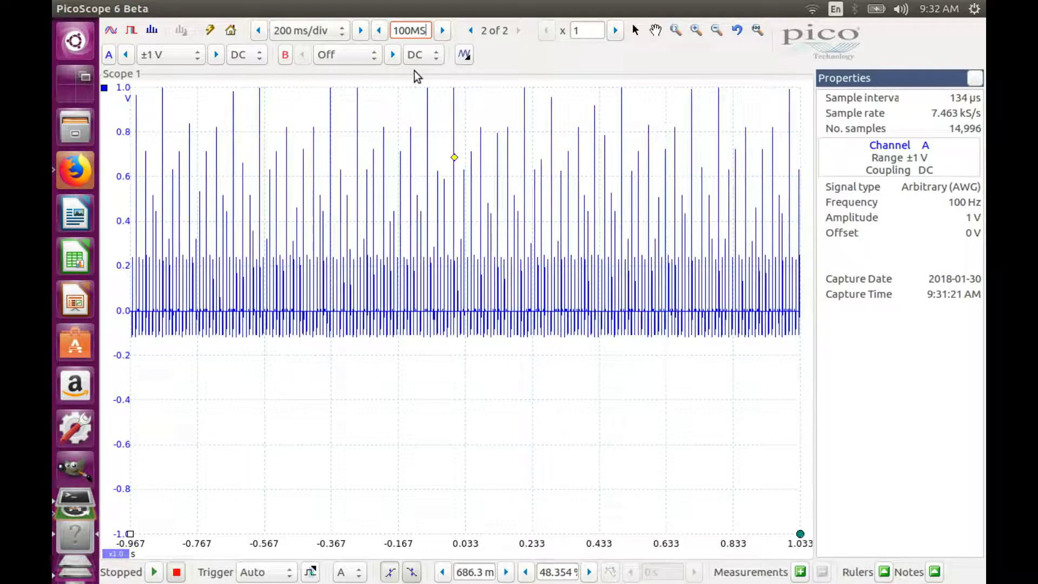
pyautogui.press('Return')
# Run a capture and stop it, yielding 2,000,000 samples at 1 MS/s
pyautogui.click(154, 573)
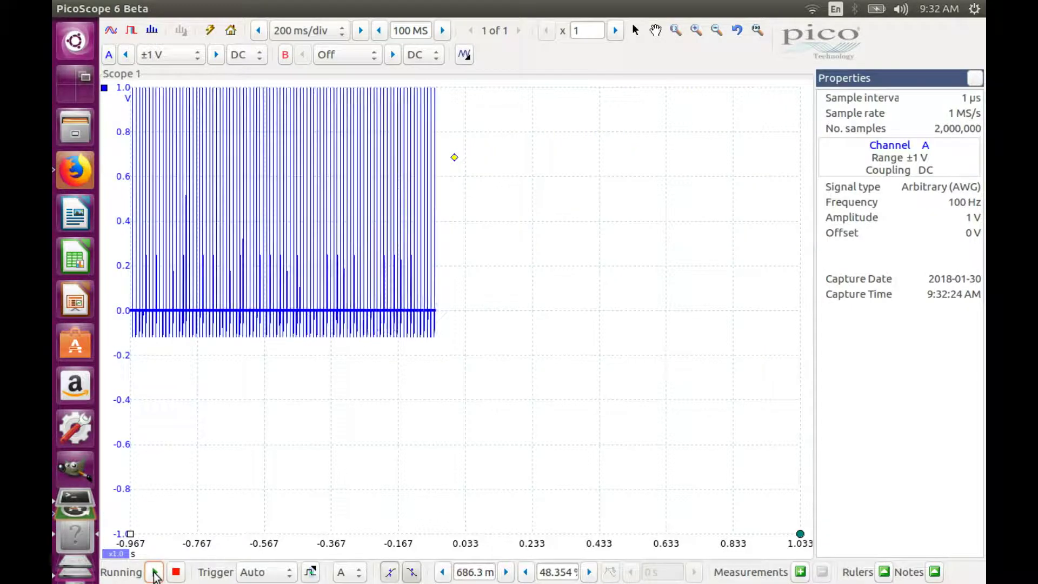
pyautogui.click(176, 573)
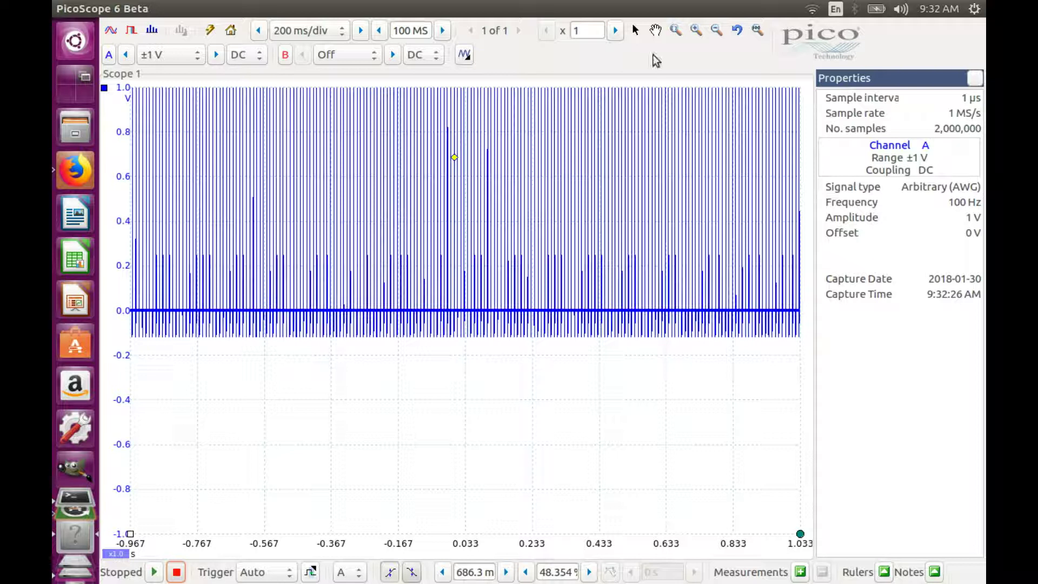
# Zoom into a couple of pulses on the trace with the zoom region tool
pyautogui.click(676, 31)
pyautogui.moveTo(427, 85); pyautogui.dragTo(429, 354)
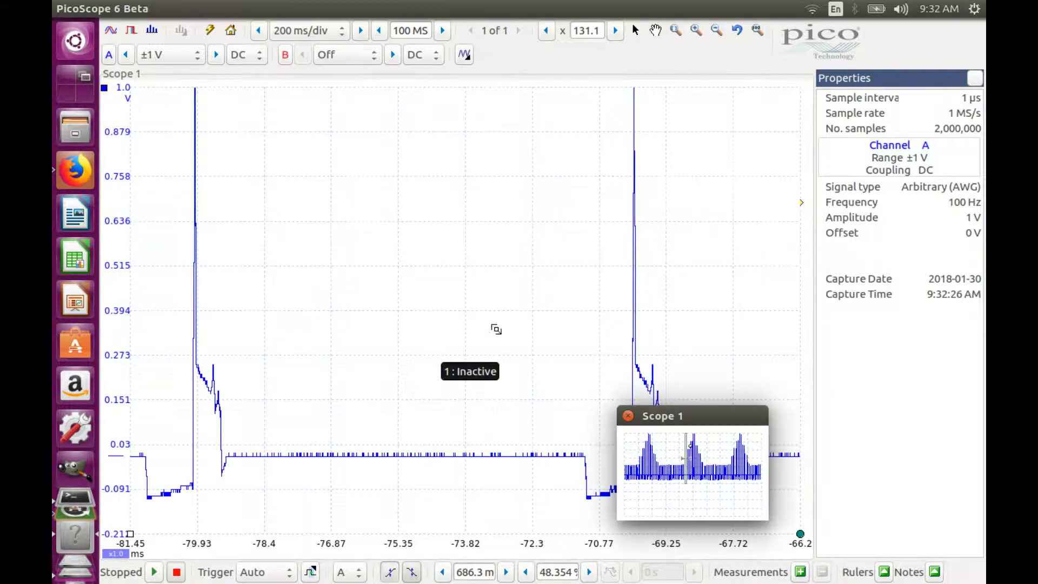
pyautogui.moveTo(557, 86); pyautogui.dragTo(652, 488)
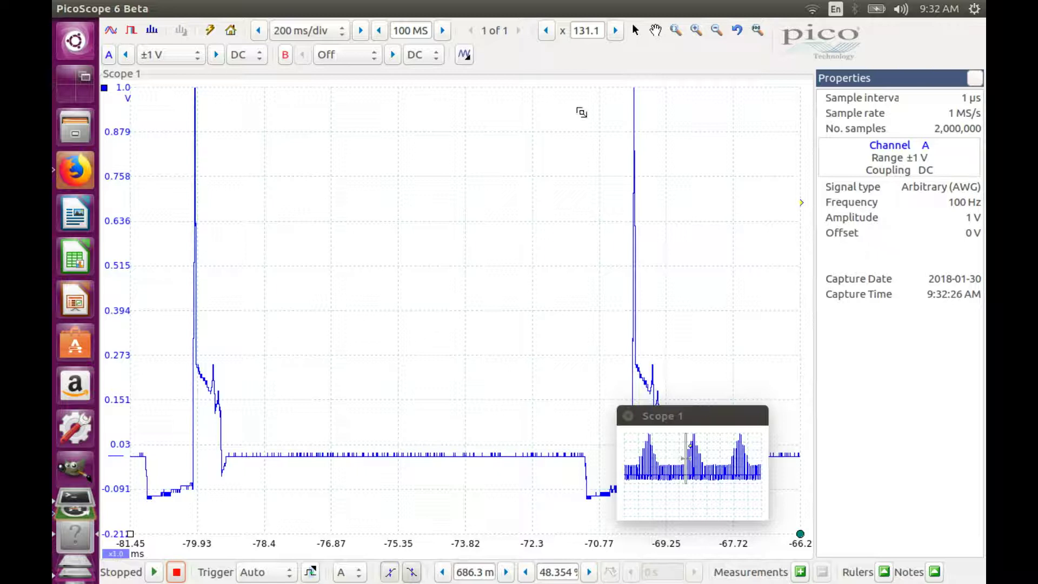
pyautogui.moveTo(567, 82); pyautogui.dragTo(648, 521)
# Move the overview window to the lower right and zoom to the single pulse near -70 ms
pyautogui.moveTo(641, 425); pyautogui.dragTo(814, 419)
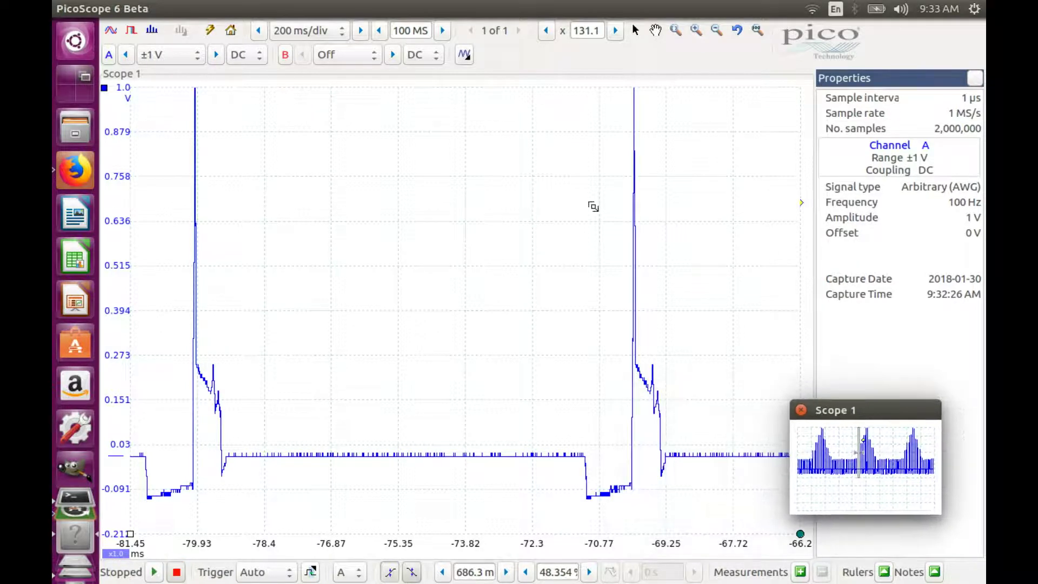
pyautogui.moveTo(534, 82); pyautogui.dragTo(714, 524)
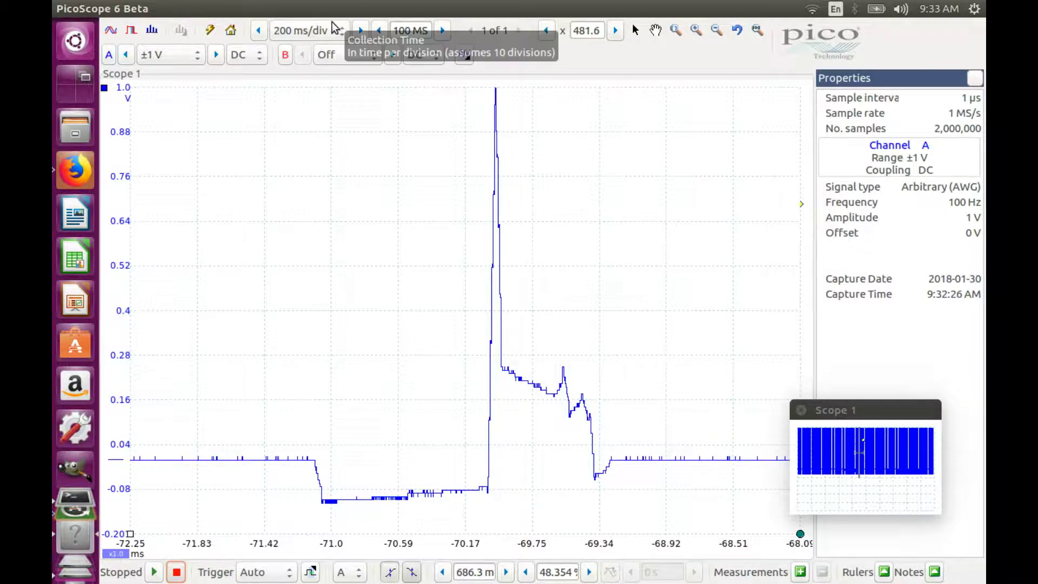
pyautogui.click(317, 32)
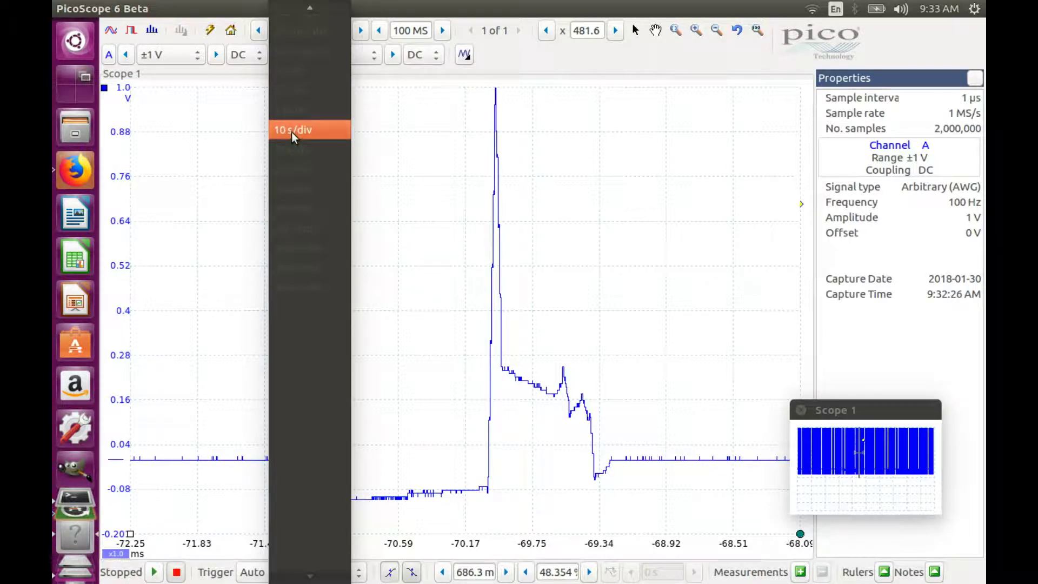
# Choose 10 s/div as the timebase
pyautogui.click(291, 131)
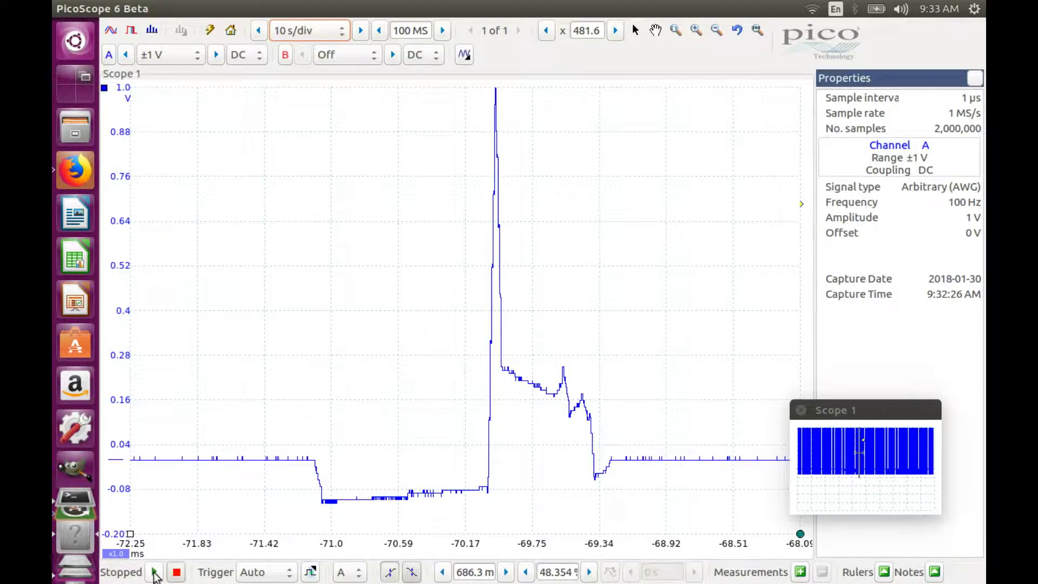
# Zoom back to full view, then record and stop a 10 s/div capture of 100,000,000 samples
pyautogui.click(757, 31)
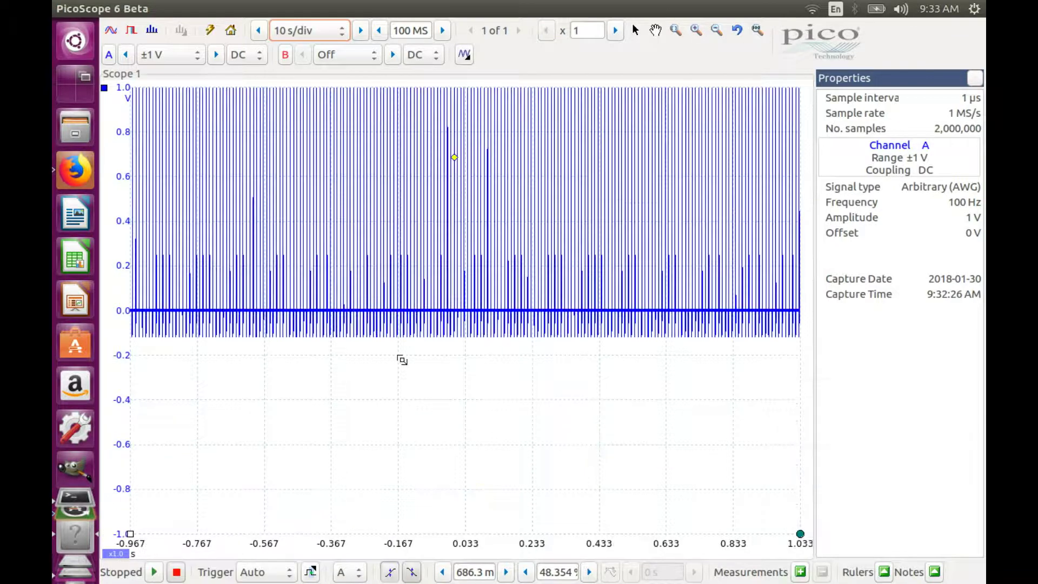
pyautogui.click(155, 571)
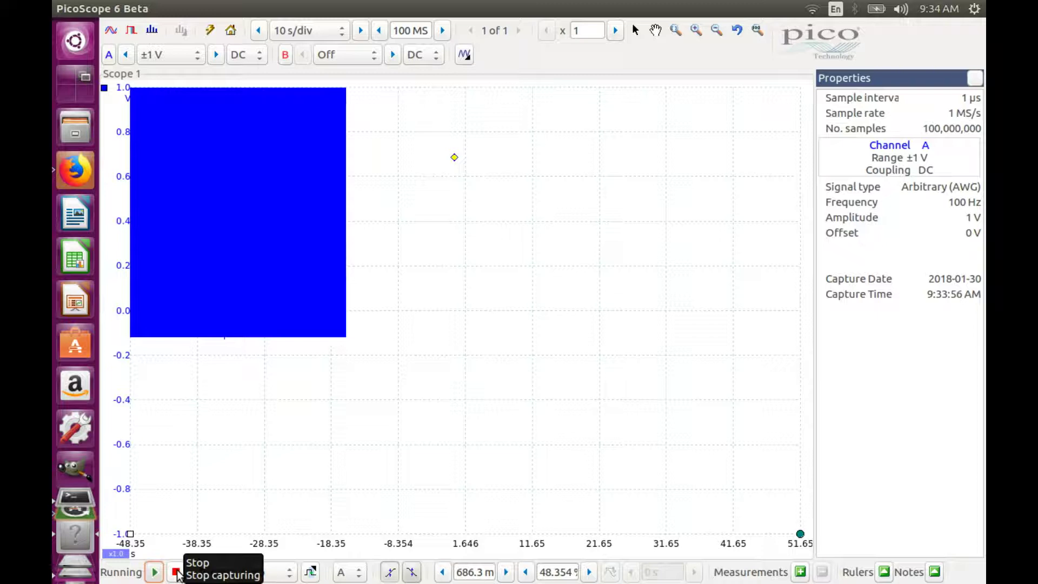
pyautogui.click(176, 572)
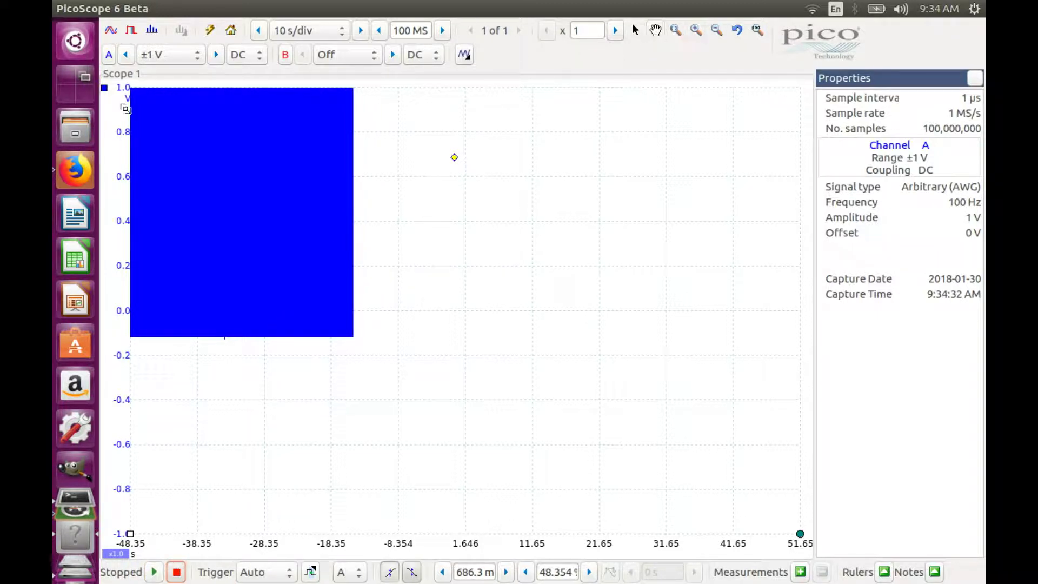
# Zoom into a stretch of the channel A pulse train with two region selections
pyautogui.click(675, 31)
pyautogui.moveTo(230, 81); pyautogui.dragTo(234, 358)
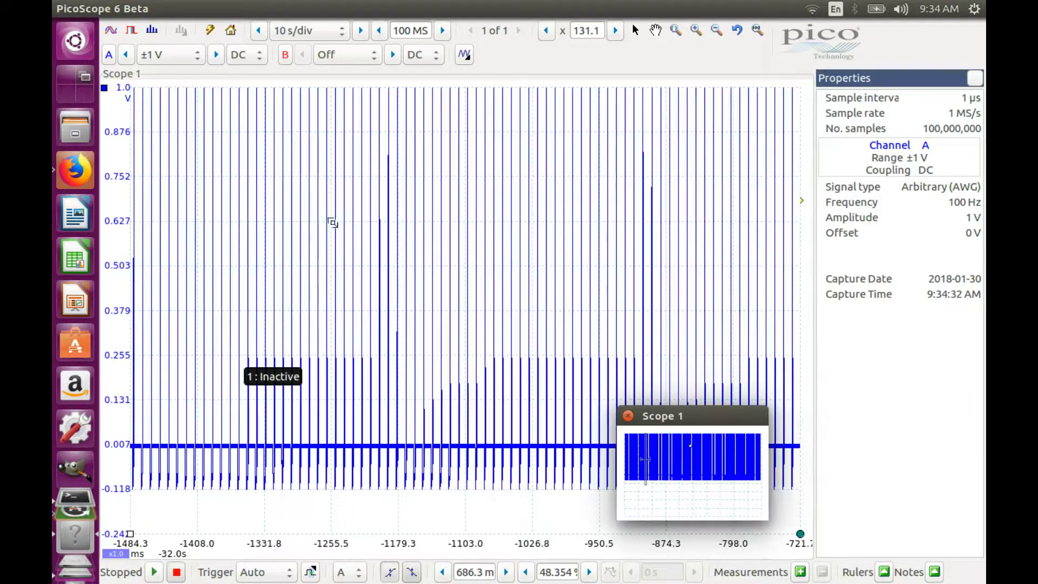
pyautogui.moveTo(331, 79); pyautogui.dragTo(336, 506)
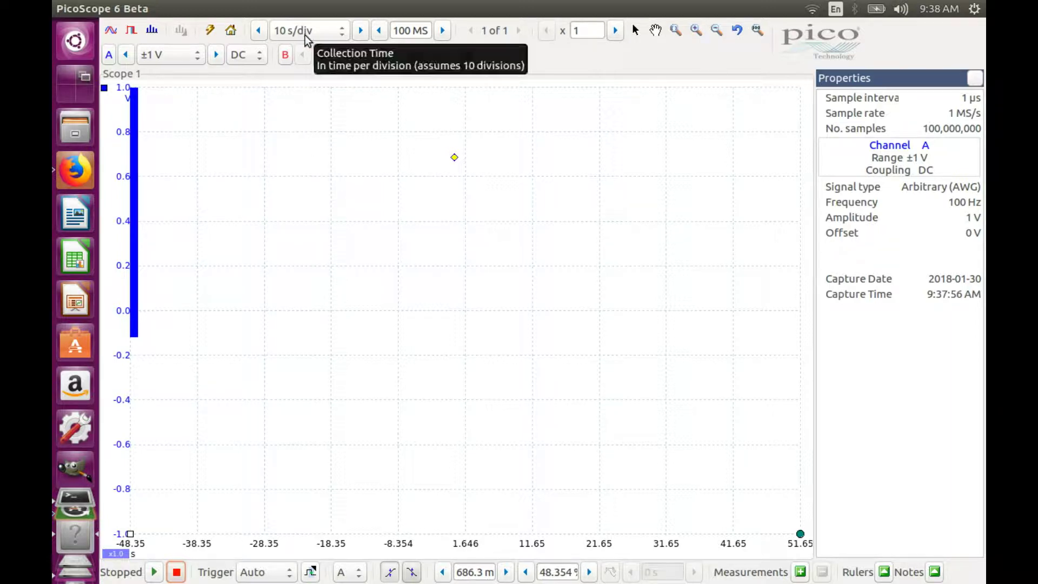
# Enable channel B at ±2 V and capture both channels, stopping at 50,000,000 samples at 500 kS/s
pyautogui.click(336, 55)
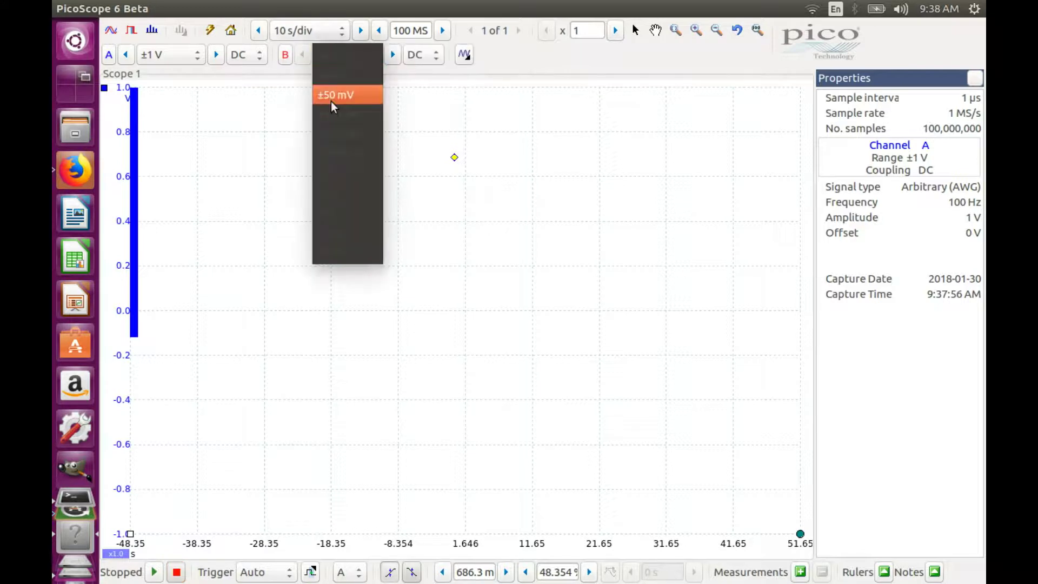
pyautogui.click(329, 191)
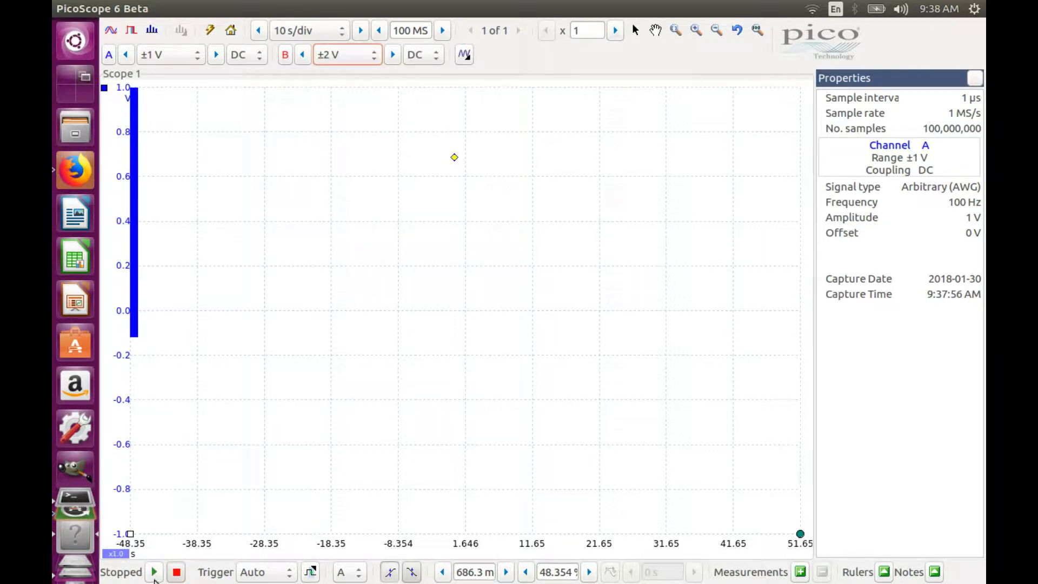
pyautogui.click(154, 572)
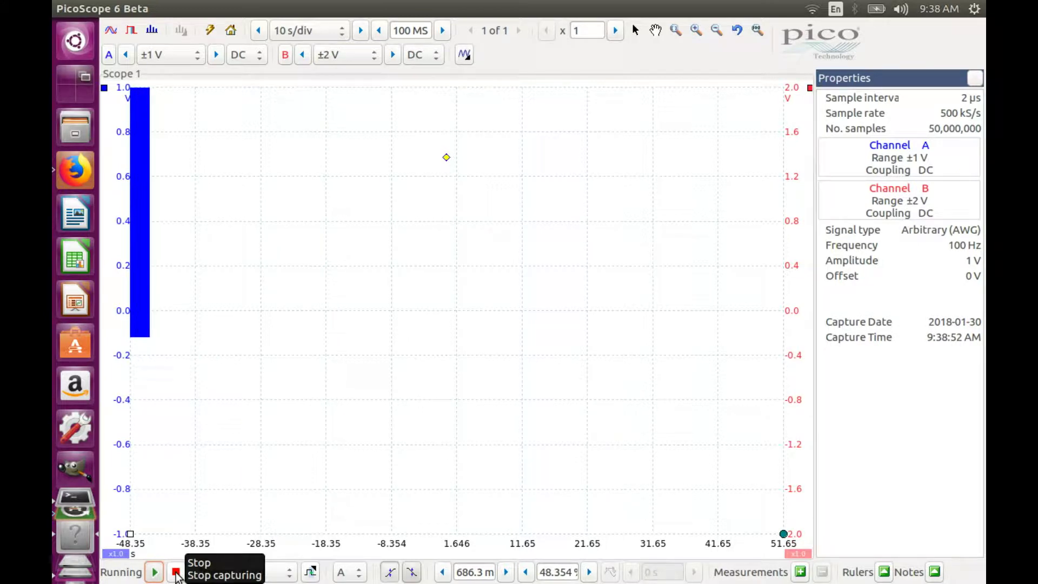
pyautogui.click(176, 572)
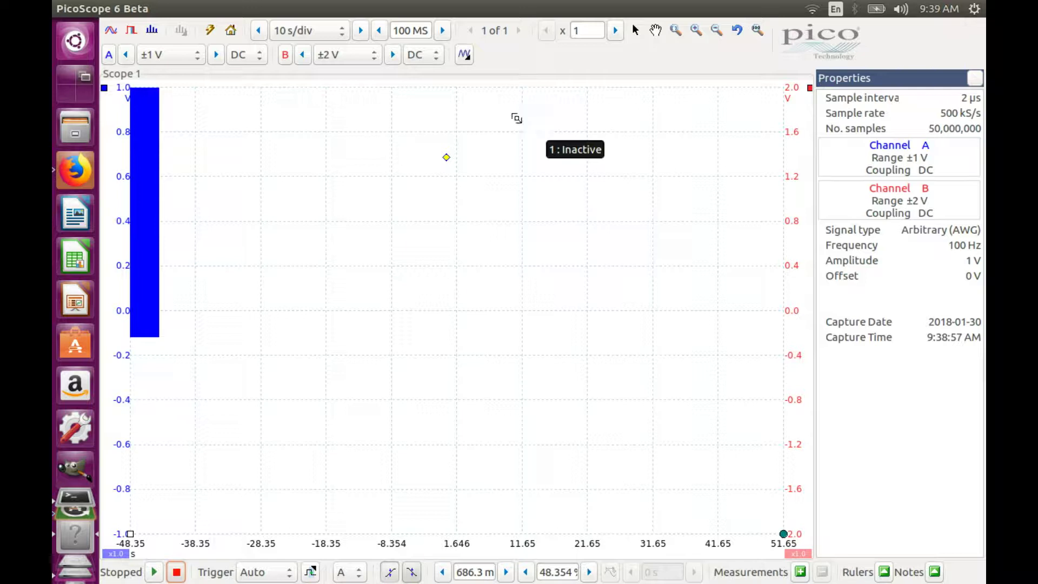
# Switch to 5 s/div and take a capture of 50,000,000 samples at 1 MS/s
pyautogui.click(300, 30)
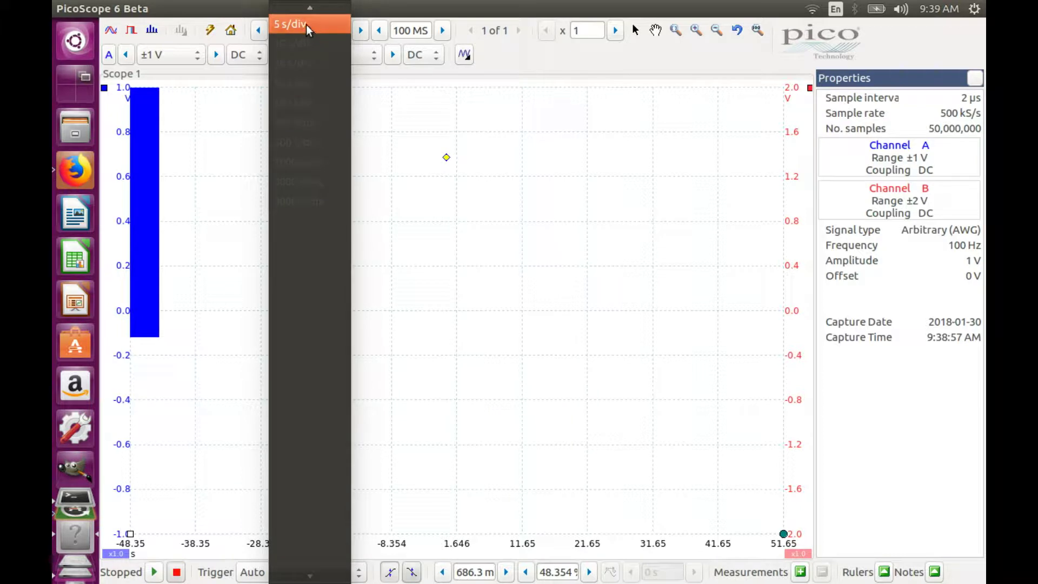
pyautogui.click(306, 24)
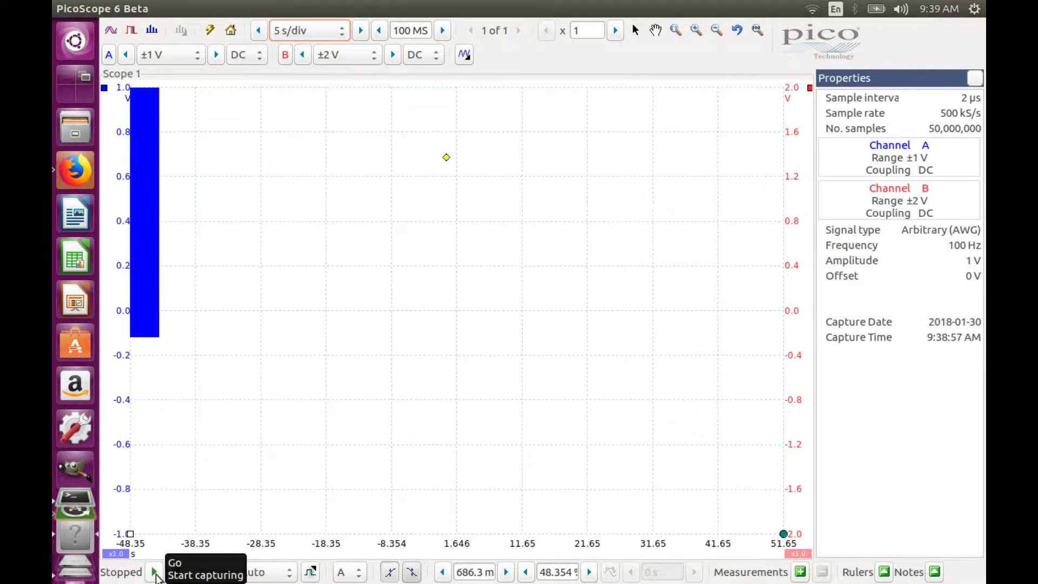
pyautogui.click(155, 572)
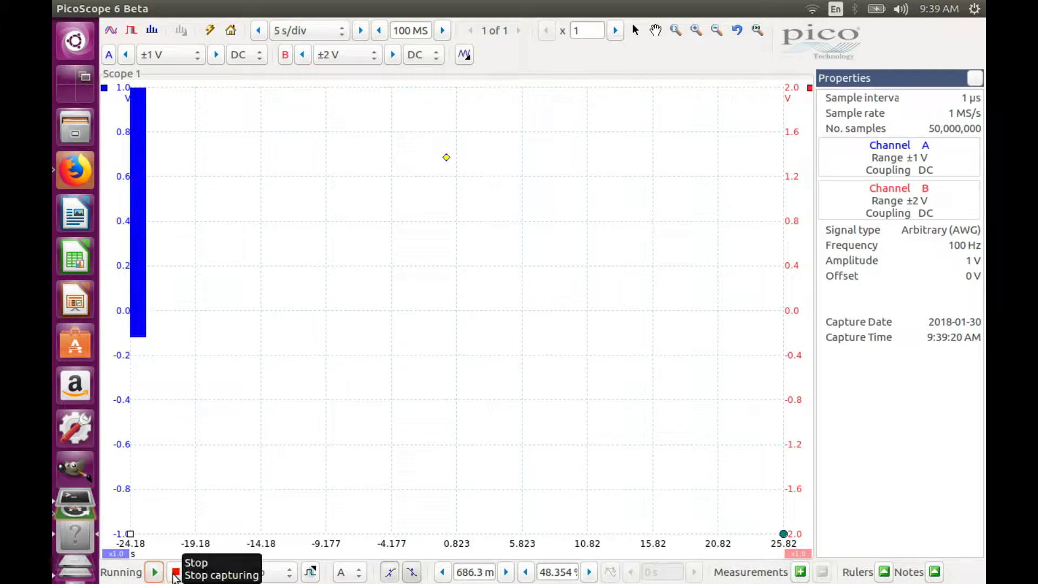
pyautogui.click(176, 573)
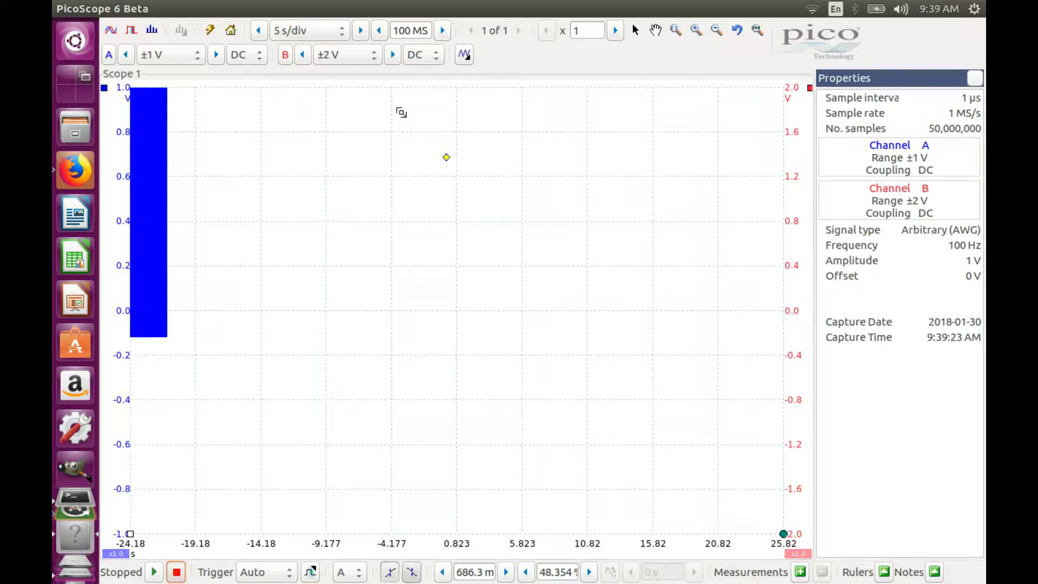
pyautogui.click(320, 37)
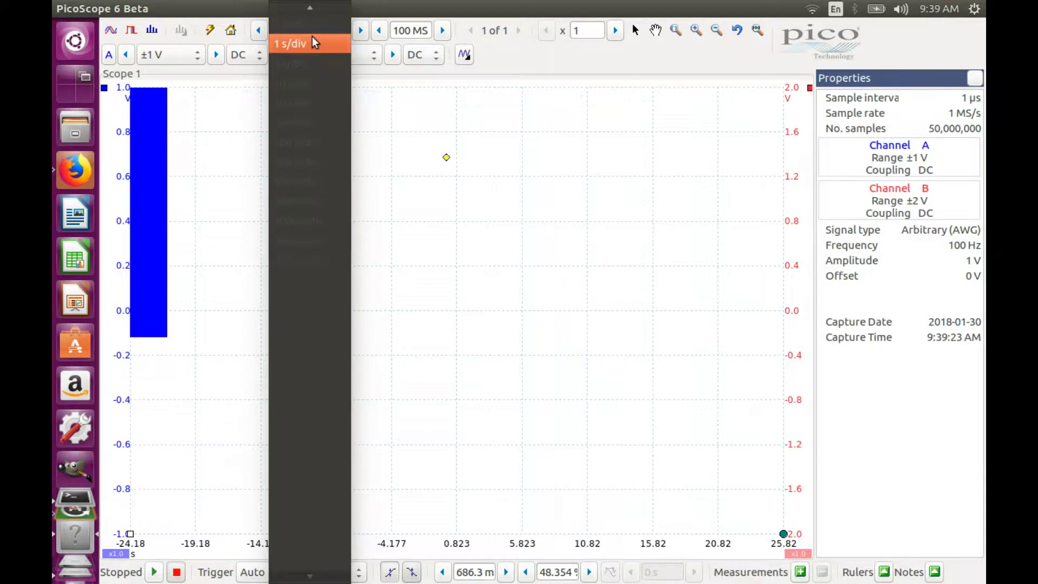
pyautogui.moveTo(317, 7)
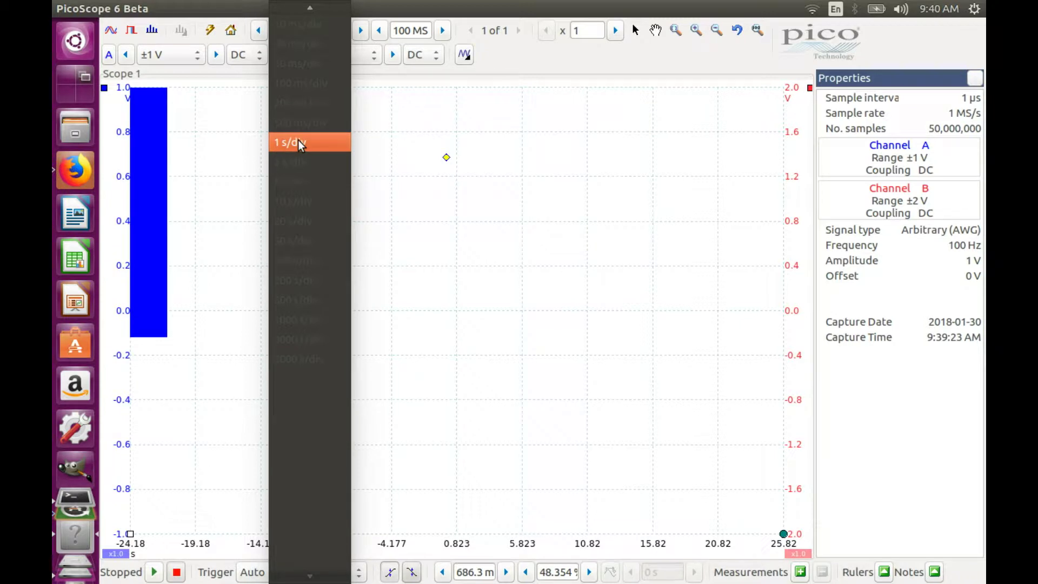
pyautogui.click(238, 106)
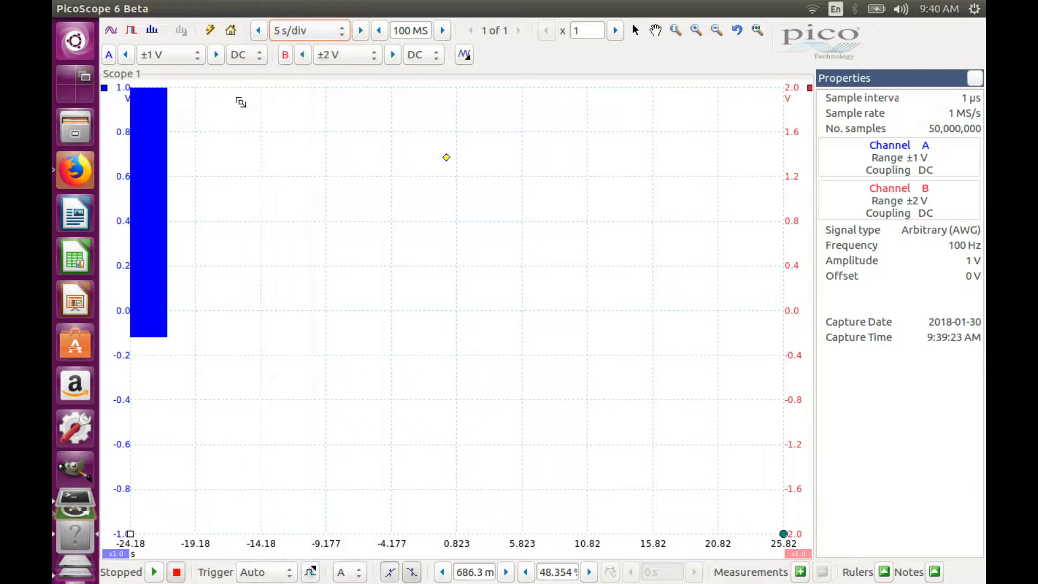
# Zoom in twice until the channel A pulse near -74 ms, peaking at 1.0 V, fills the graph
pyautogui.click(676, 32)
pyautogui.moveTo(142, 93)
pyautogui.mouseDown()
pyautogui.moveTo(158, 248)
pyautogui.moveTo(150, 354)
pyautogui.mouseUp()
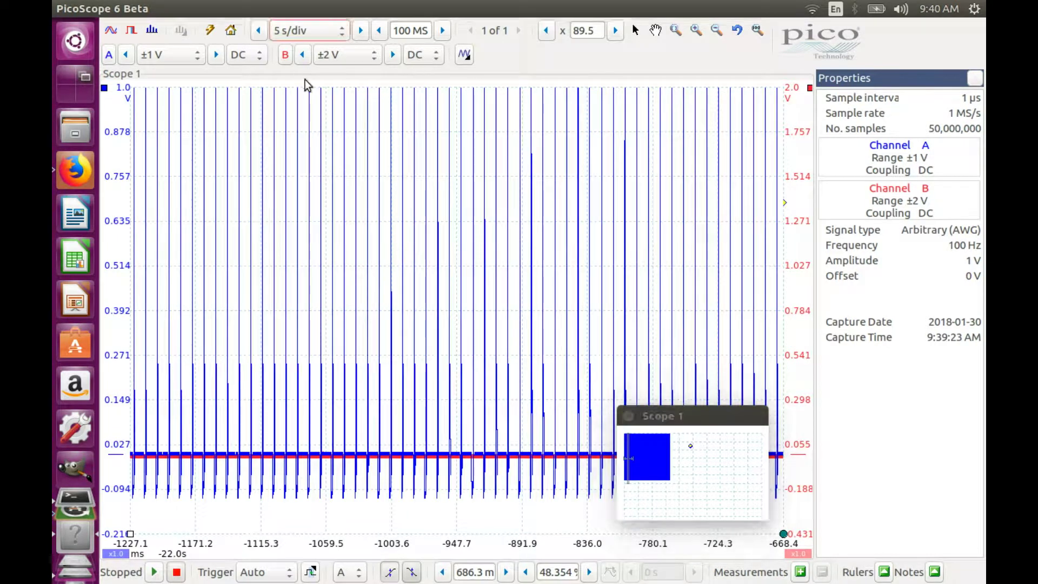
pyautogui.moveTo(304, 82); pyautogui.dragTo(316, 511)
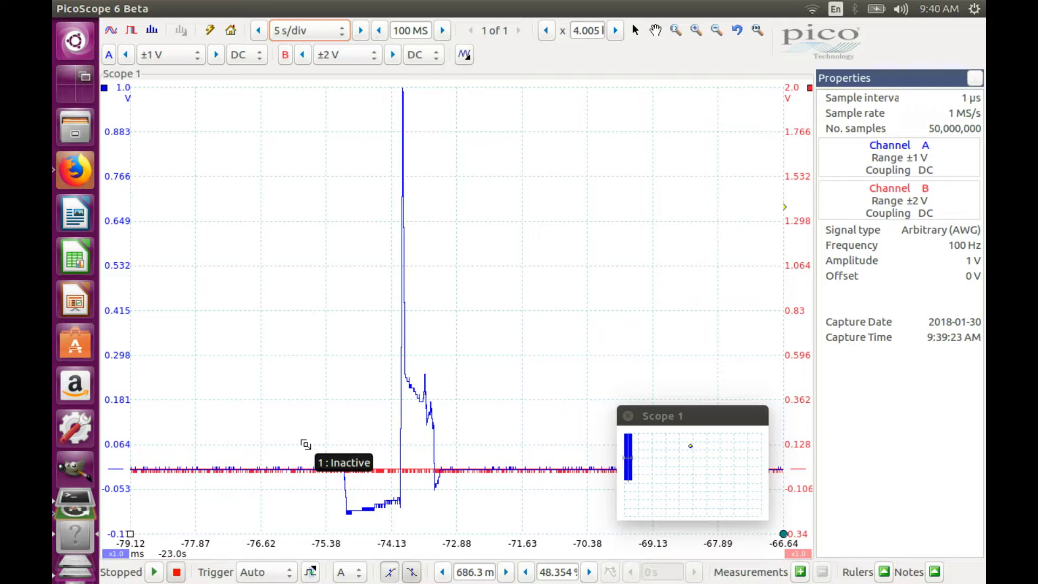
# Set the timebase to 100 ms/div and capture both channels, stopping at 3,052 samples
pyautogui.click(313, 30)
pyautogui.moveTo(319, 3)
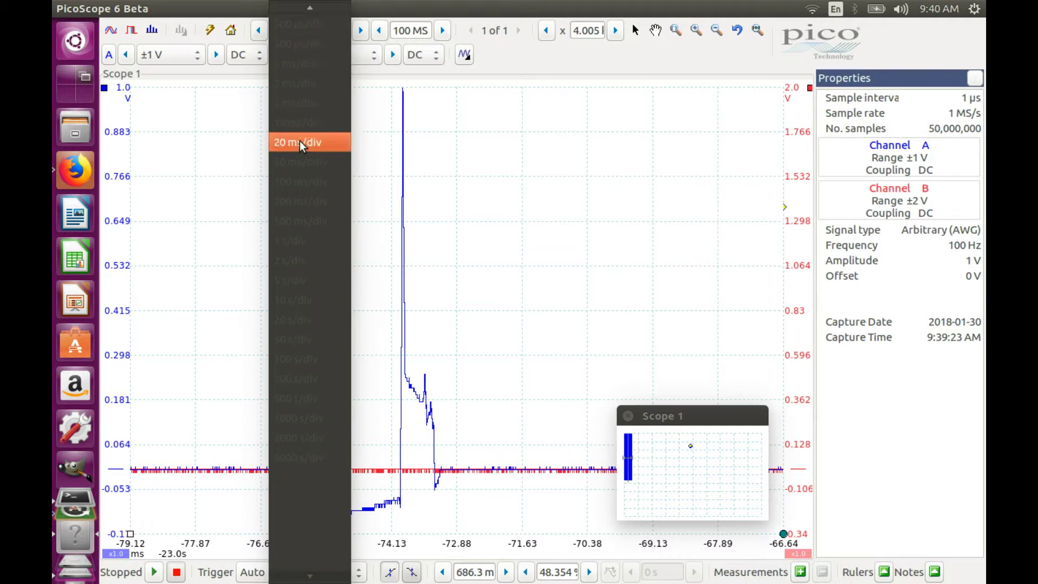
pyautogui.click(289, 186)
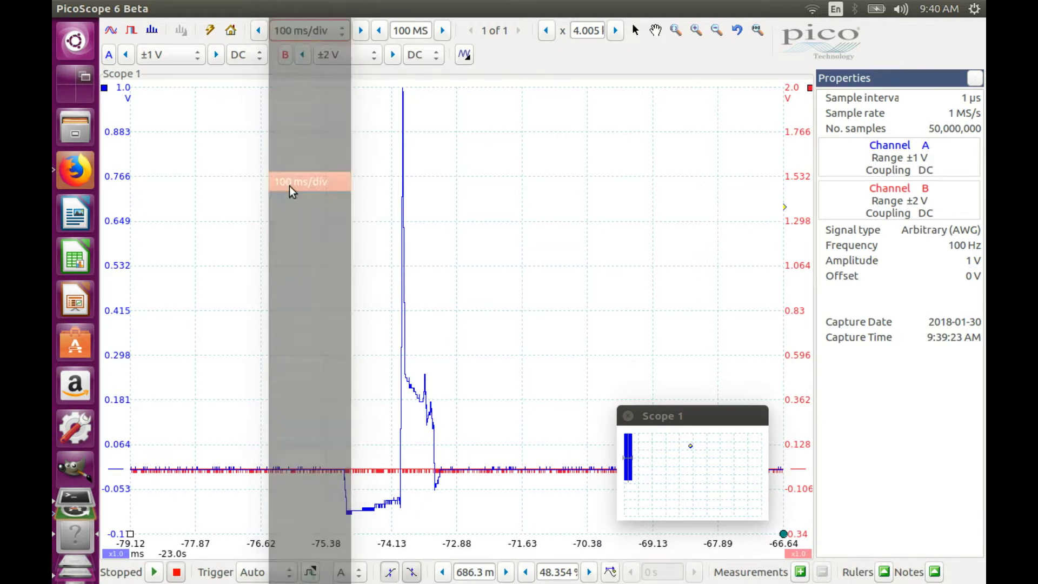
pyautogui.click(155, 574)
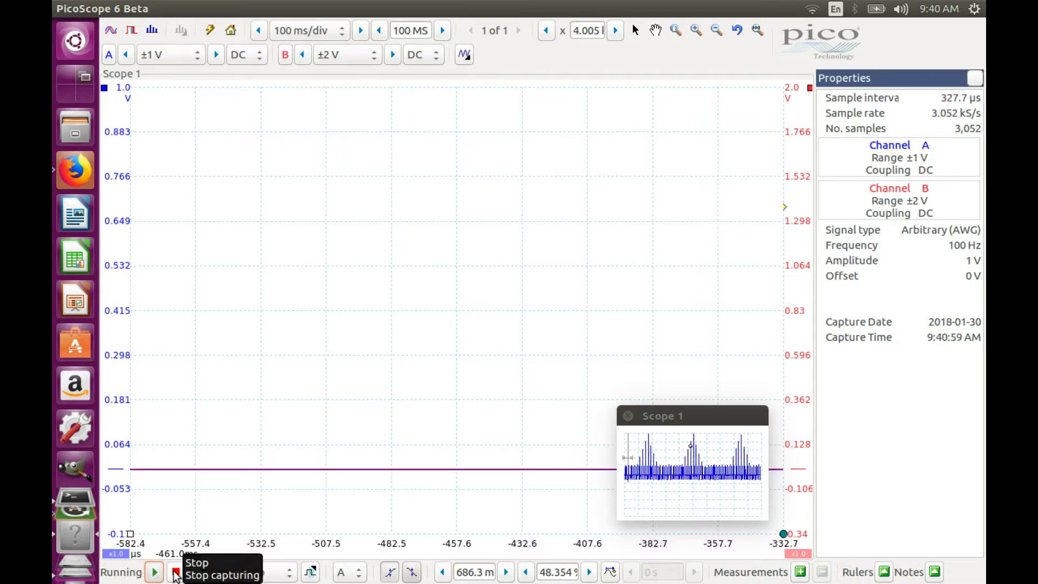
pyautogui.click(176, 573)
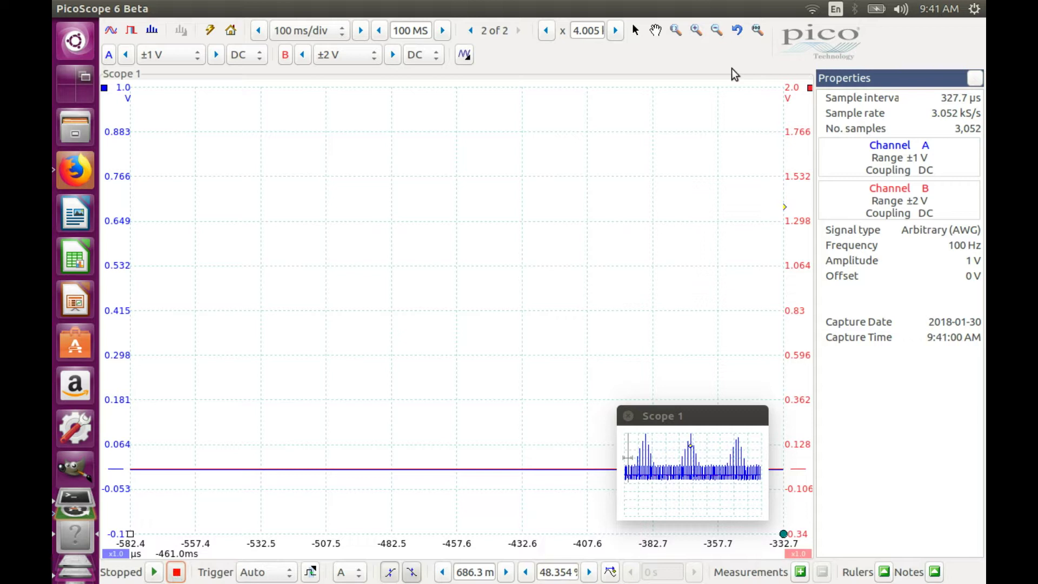
# Show the full 100 ms/div capture, then zoom in around the central 1.0 V pulse near 0 ms
pyautogui.click(756, 33)
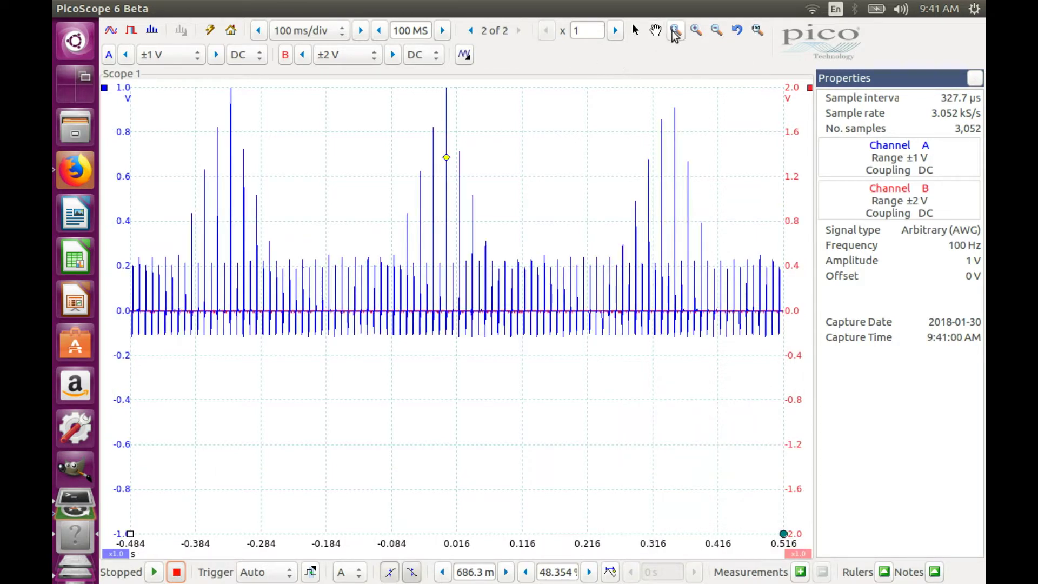
pyautogui.moveTo(439, 82); pyautogui.dragTo(454, 368)
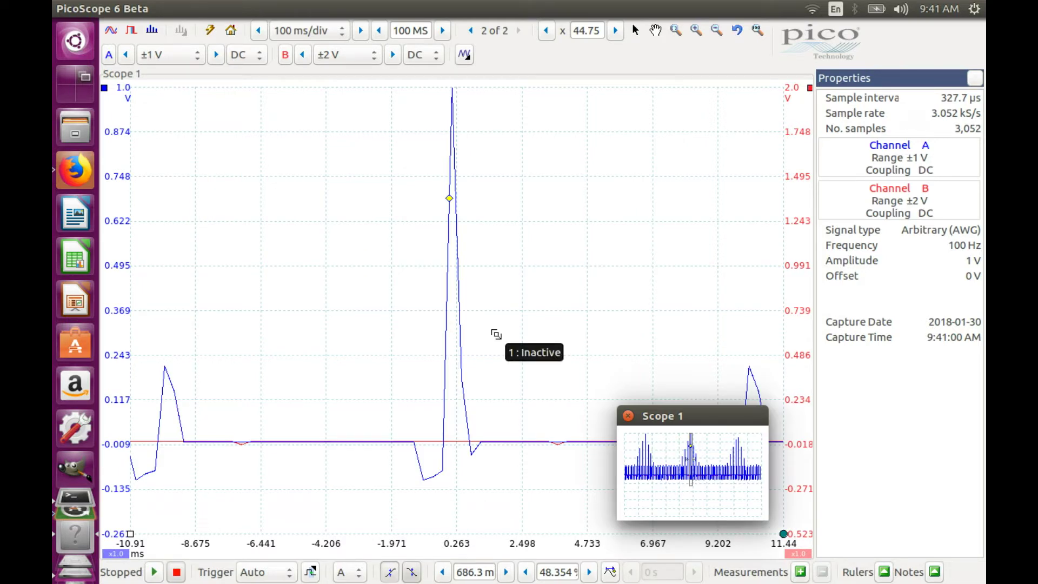
pyautogui.click(319, 30)
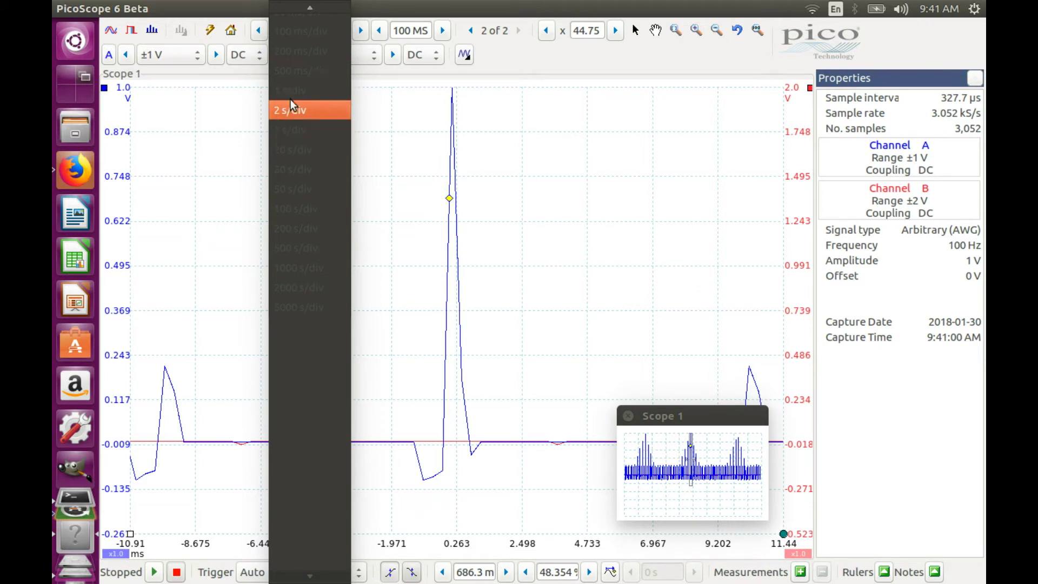
# Keep the timebase at 100 ms/div and select the 100 MS sample count for replacement
pyautogui.click(373, 10)
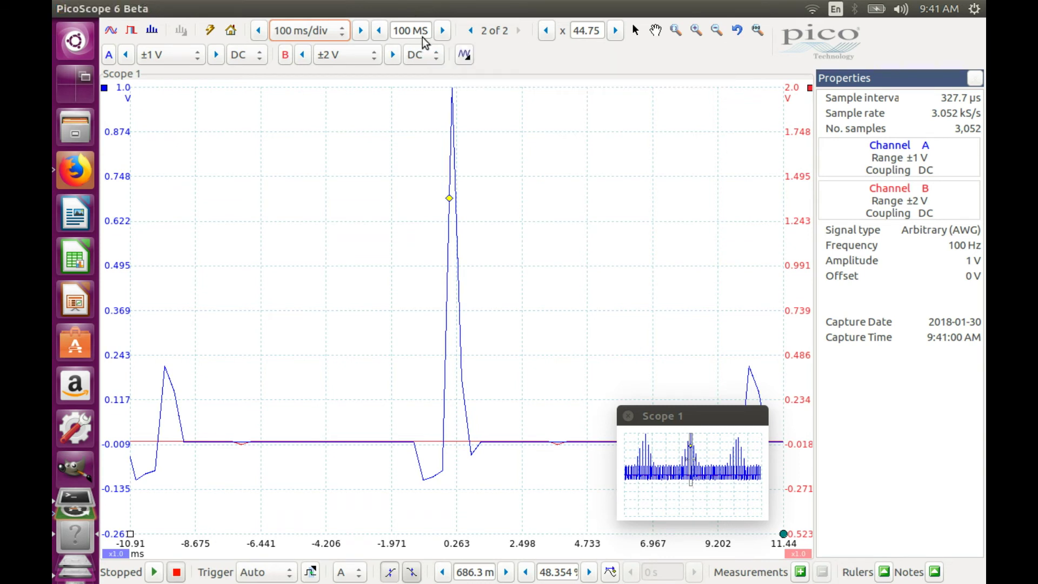
pyautogui.click(395, 29)
pyautogui.moveTo(395, 30); pyautogui.dragTo(429, 30)
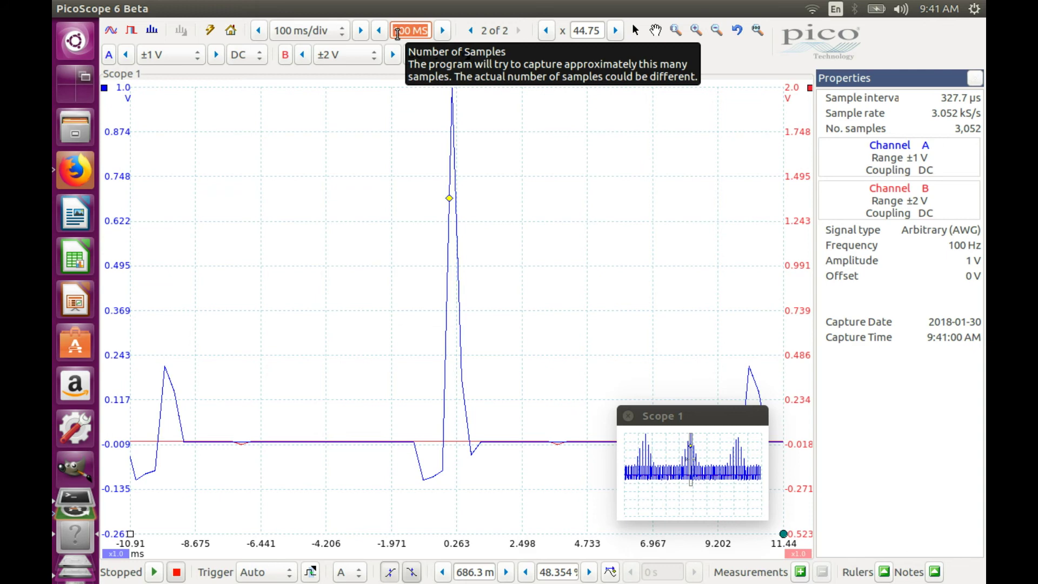